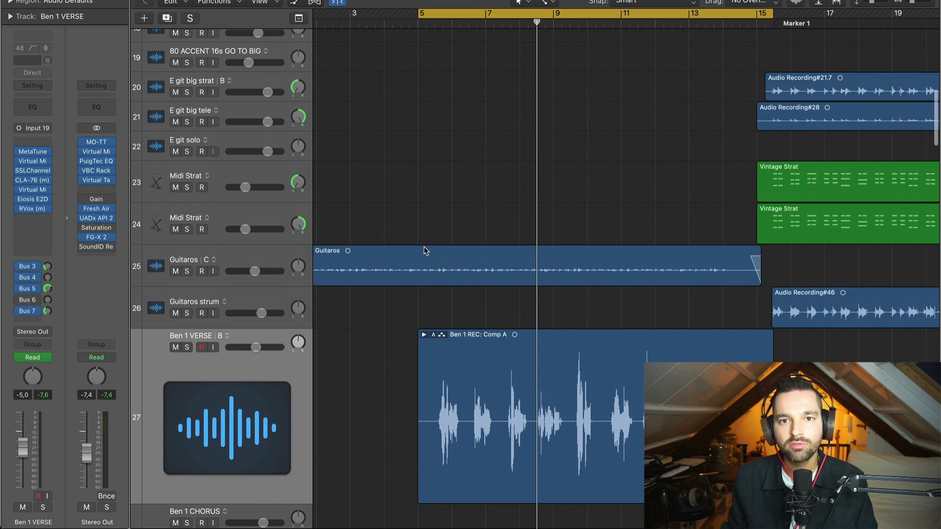
Play the verse vocal together with the full mix up to the start of the chorus at bar 15
scroll(406, 255, down, 1)
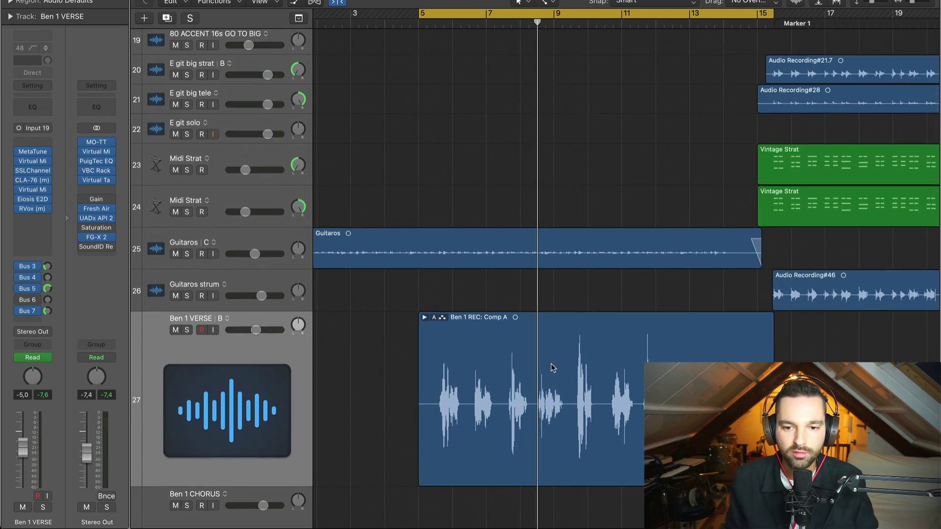
scroll(549, 367, down, 2)
key(space)
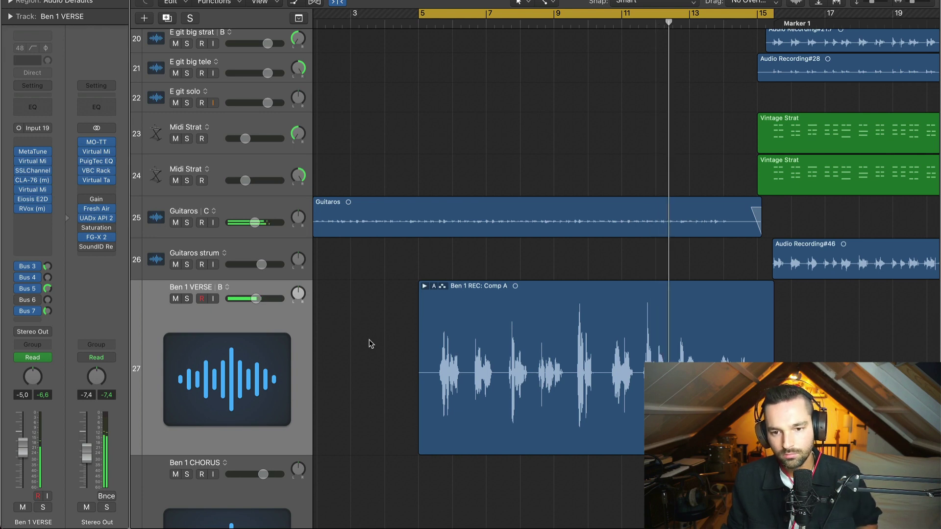
scroll(595, 352, right, 3)
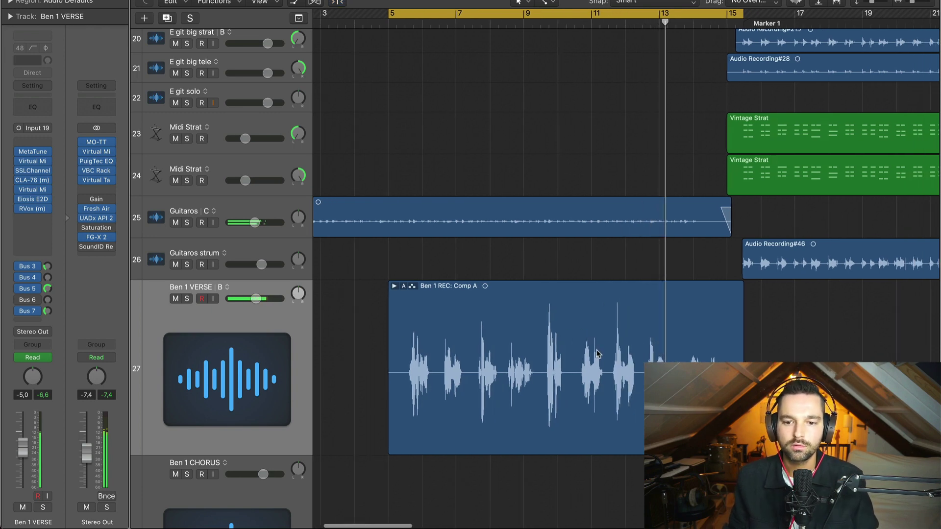
scroll(594, 352, right, 10)
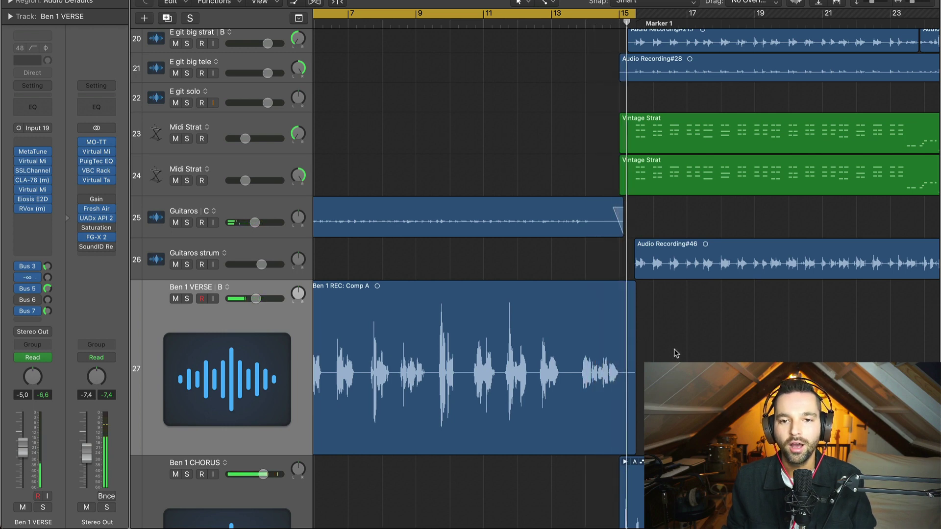
key(c)
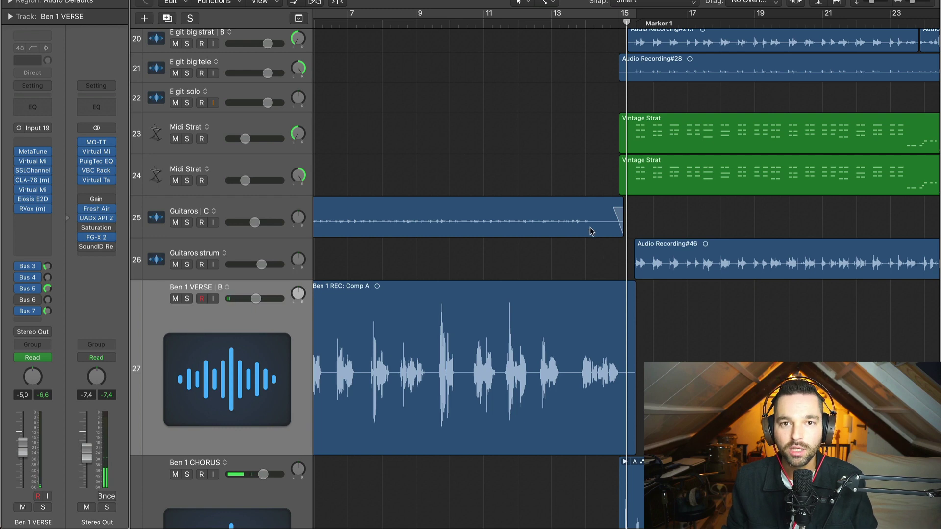
scroll(590, 232, left, 5)
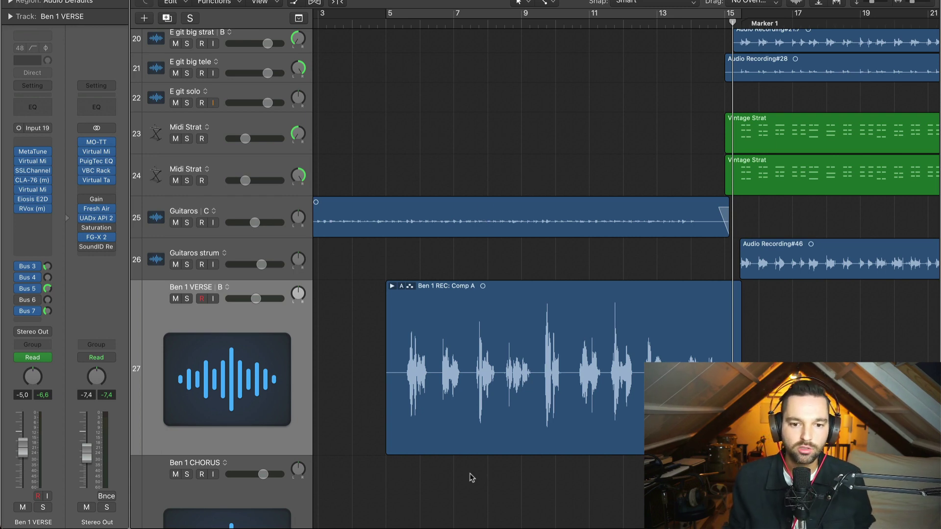
Solo the verse vocal track and bypass all seven of its insert plug-ins, from MetaTune down to RVox
key(super+u)
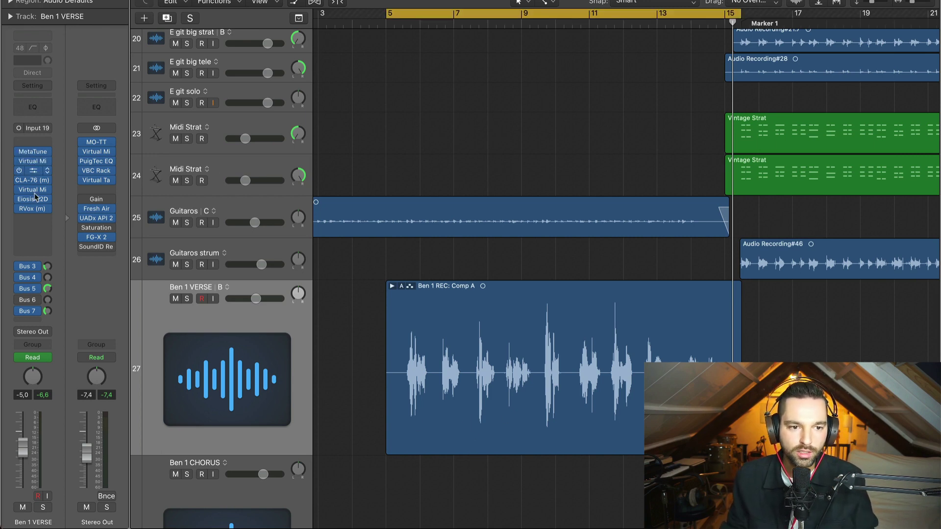
key(s)
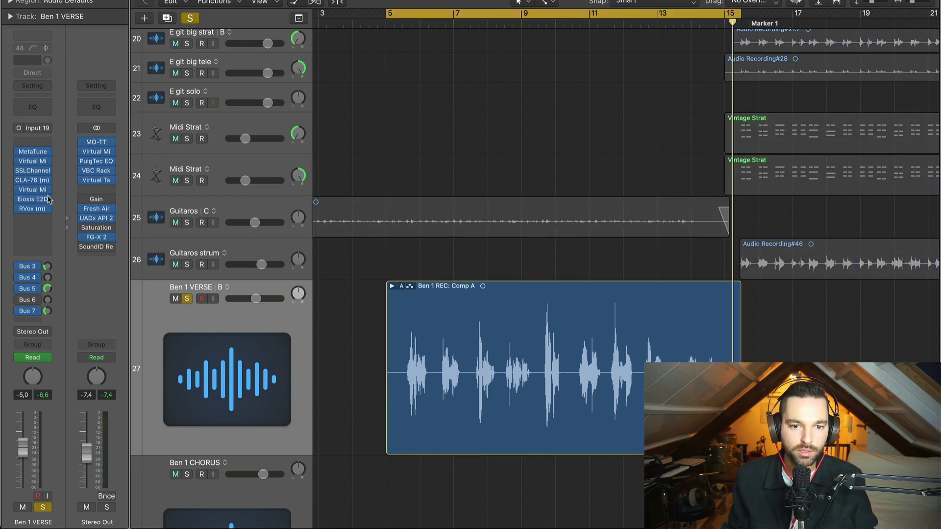
click(19, 151)
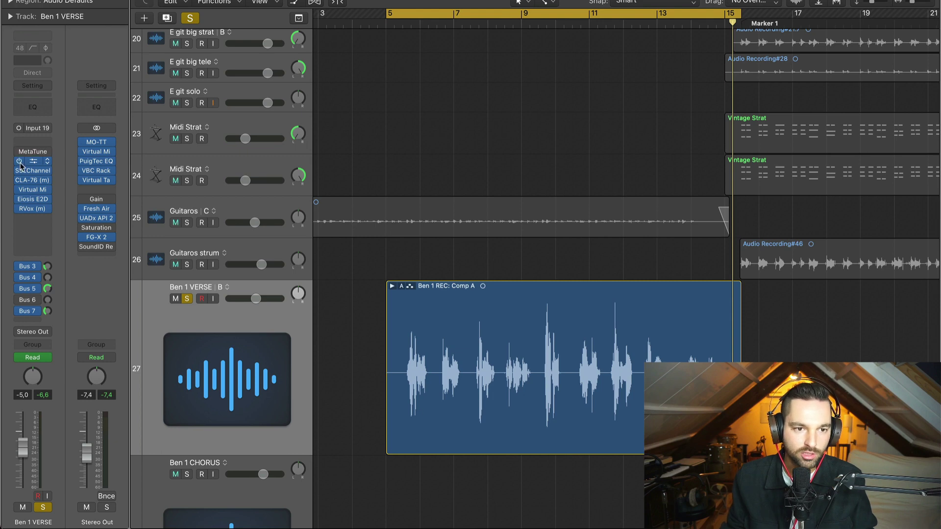
click(19, 189)
click(18, 199)
click(18, 209)
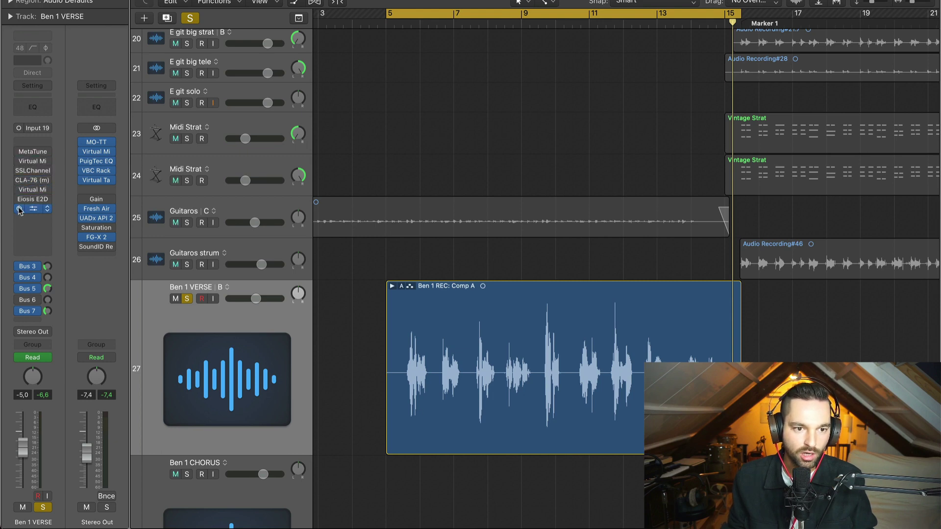
Switch off the verse vocal's active sends to Bus 3, 4, 5 and 7 and play the dry vocal
click(19, 266)
click(19, 287)
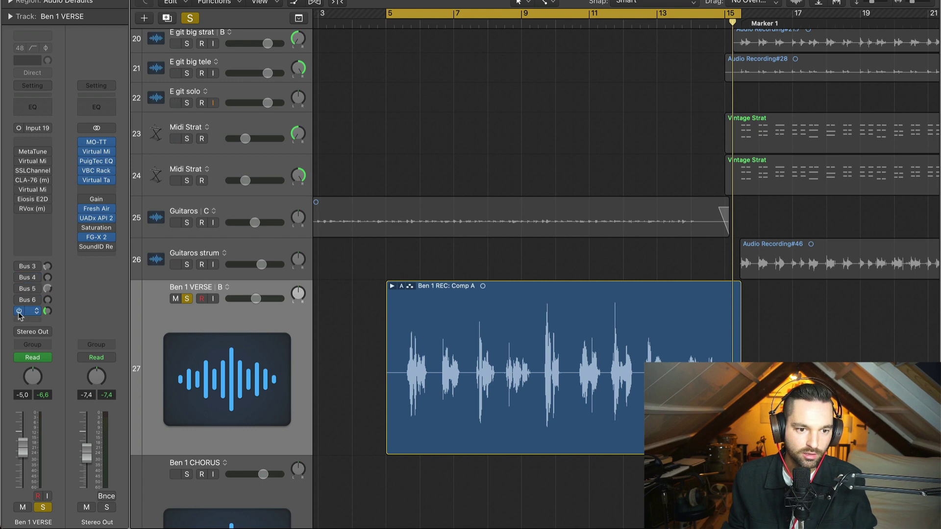
key(space)
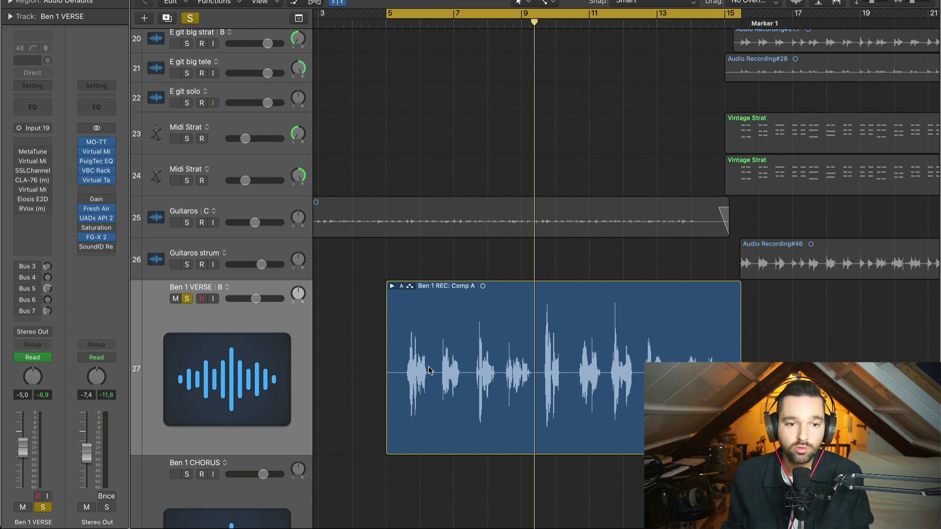
mouse_move(27, 199)
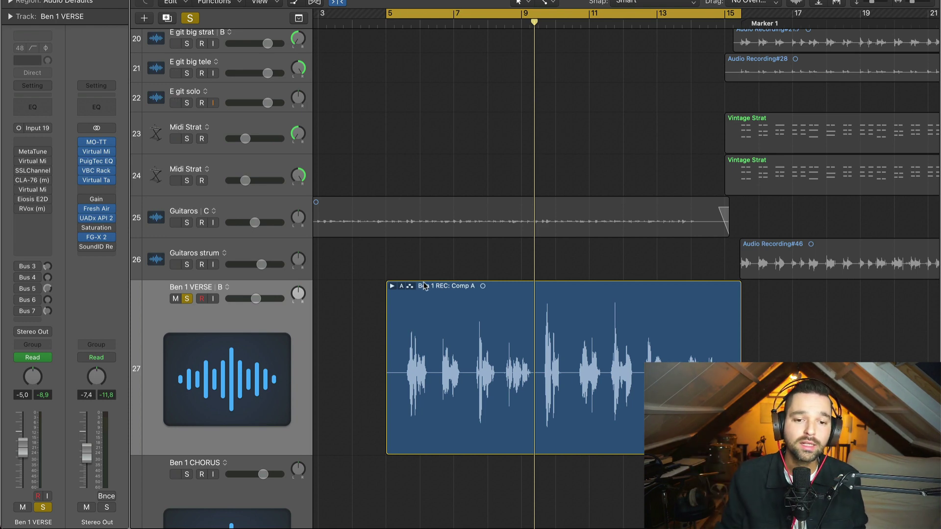
Re-enable MetaTune on the verse vocal and play the tuned vocal with the plug-in open, closing it at the end
click(19, 151)
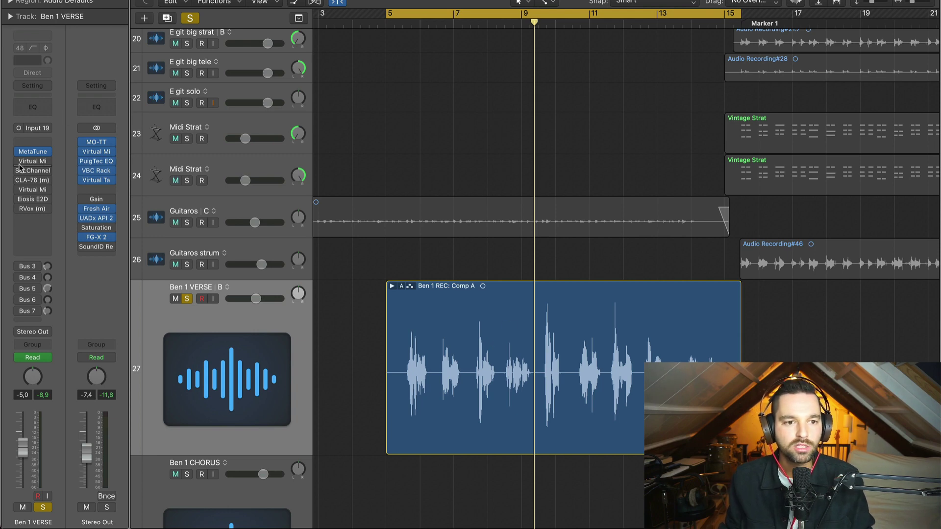
mouse_move(32, 153)
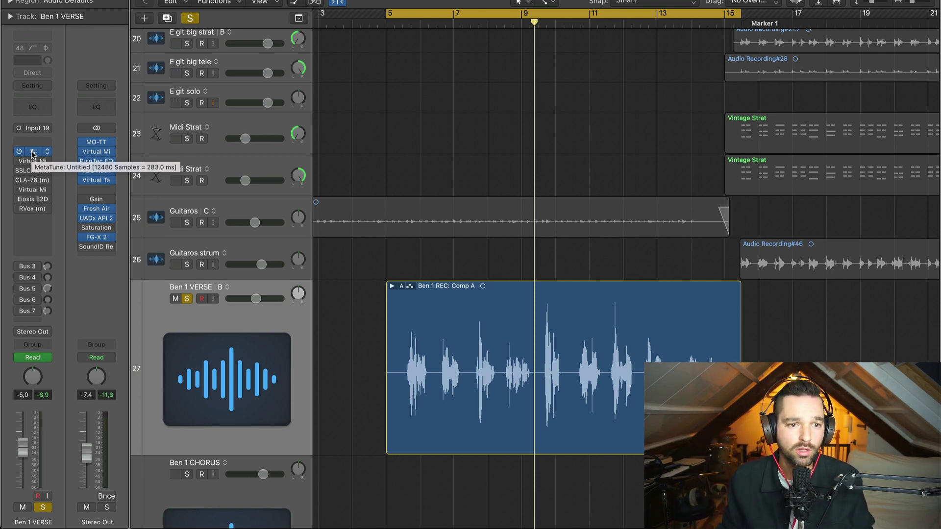
click(32, 153)
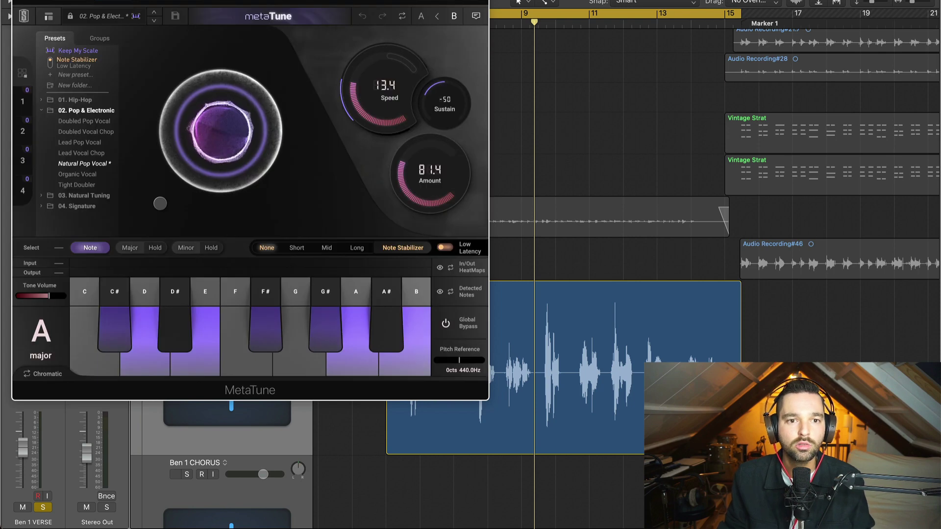
drag(206, 2, 452, 32)
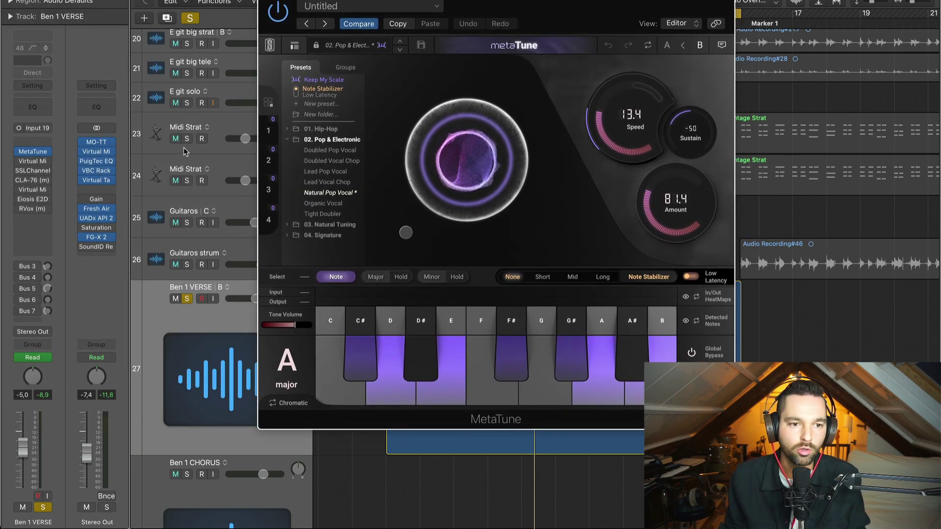
key(space)
key(space)
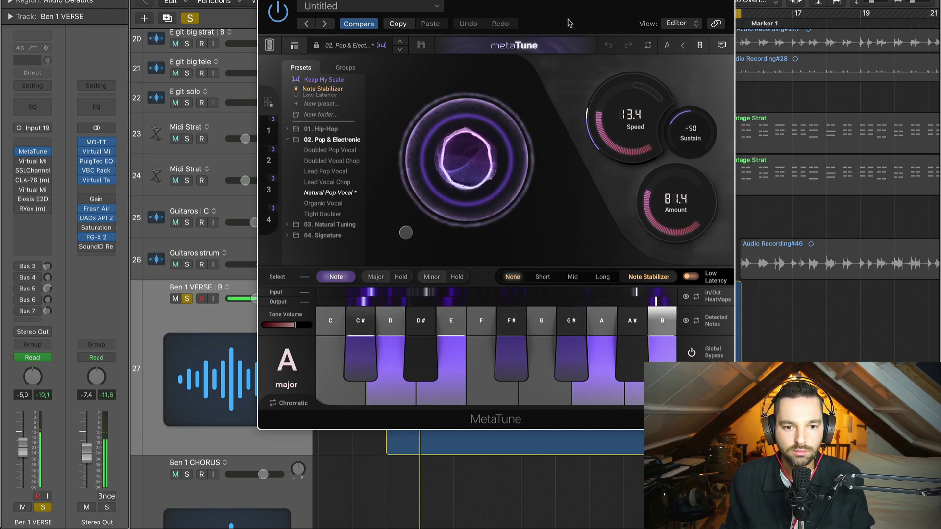
mouse_move(518, 135)
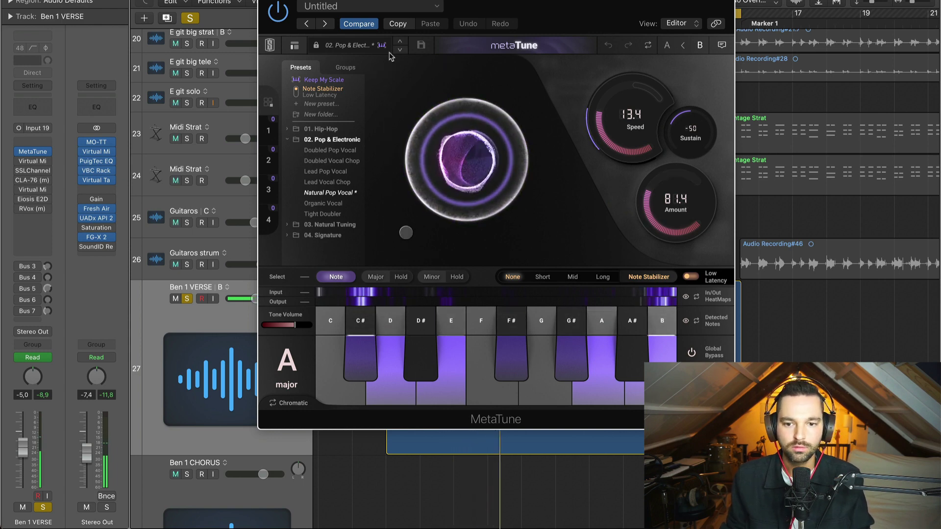
click(277, 7)
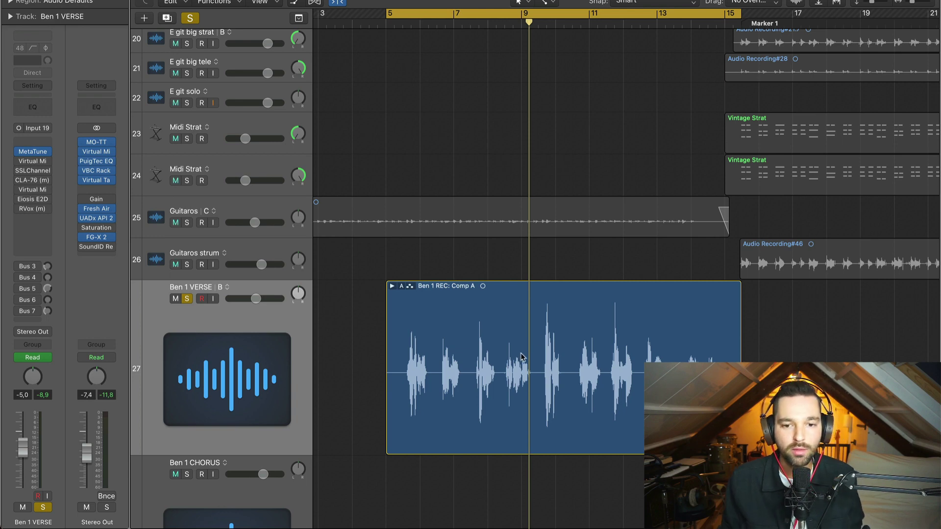
Re-enable the first Virtual Mix Rack, with its Classic Tubes microphone and FG-73 preamp, and play the verse vocal through it
mouse_move(46, 163)
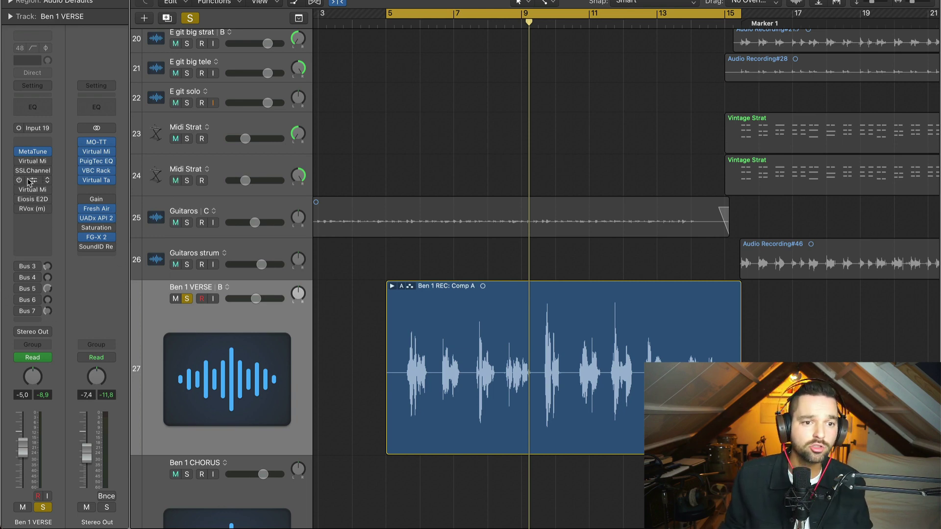
click(34, 162)
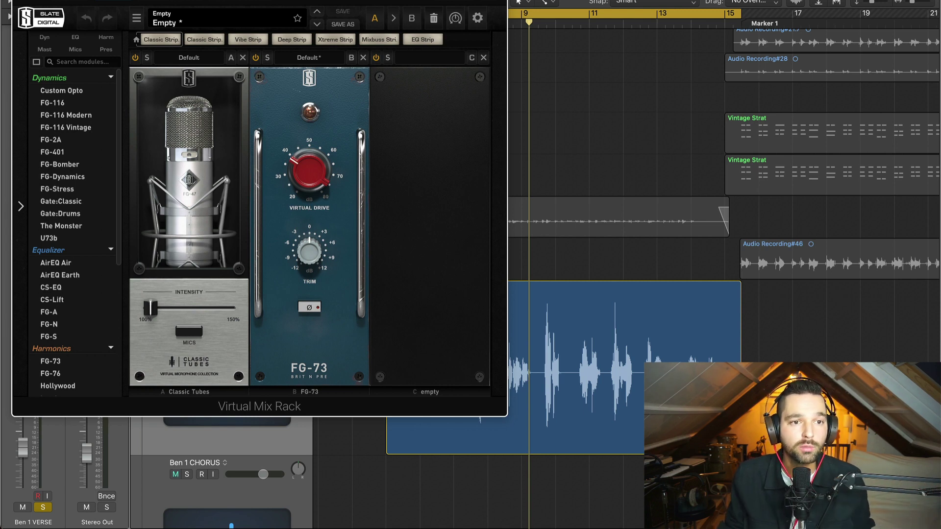
key(space)
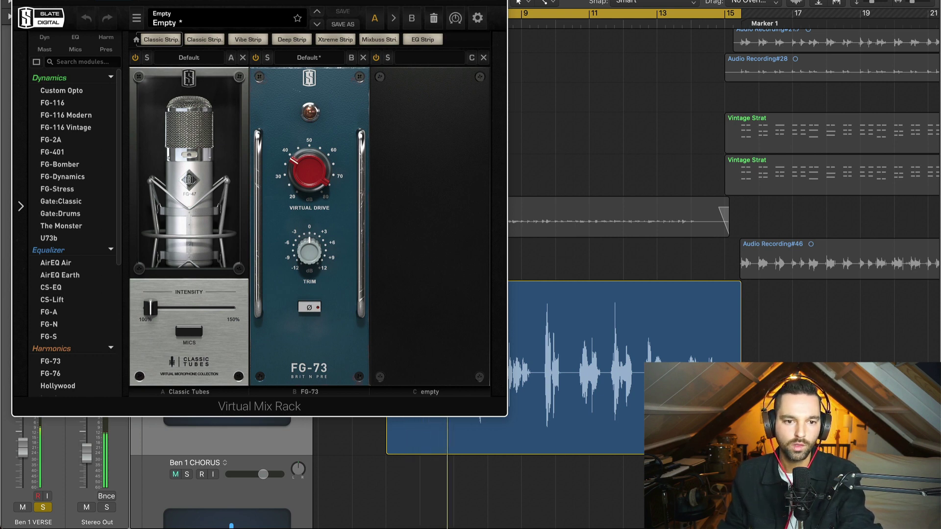
key(super+w)
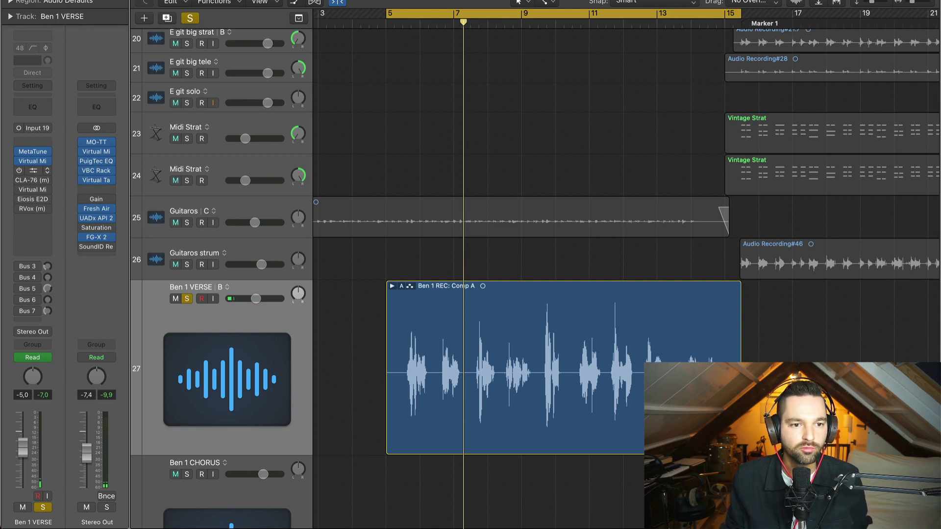
Re-enable the SSLChannel strip on the verse vocal, inspect its filter and HF controls, and play the vocal through it
click(34, 172)
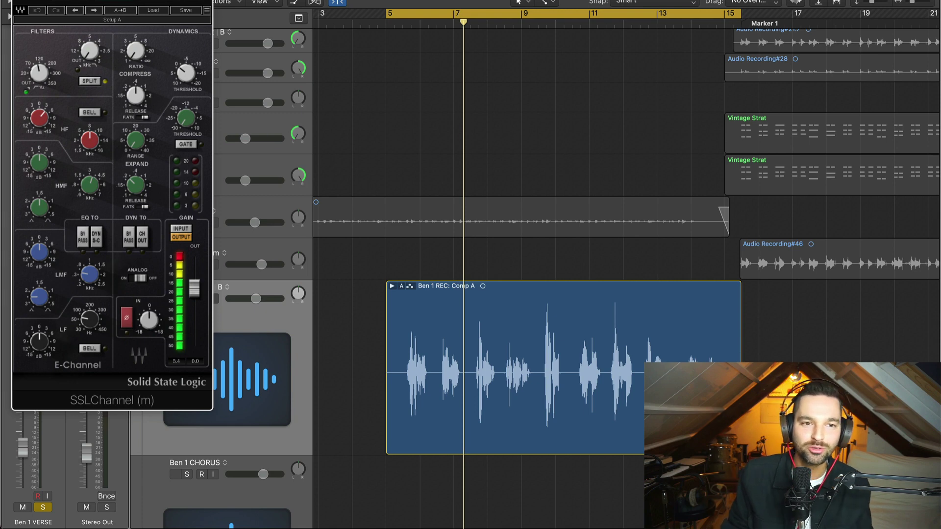
drag(43, 0, 449, 33)
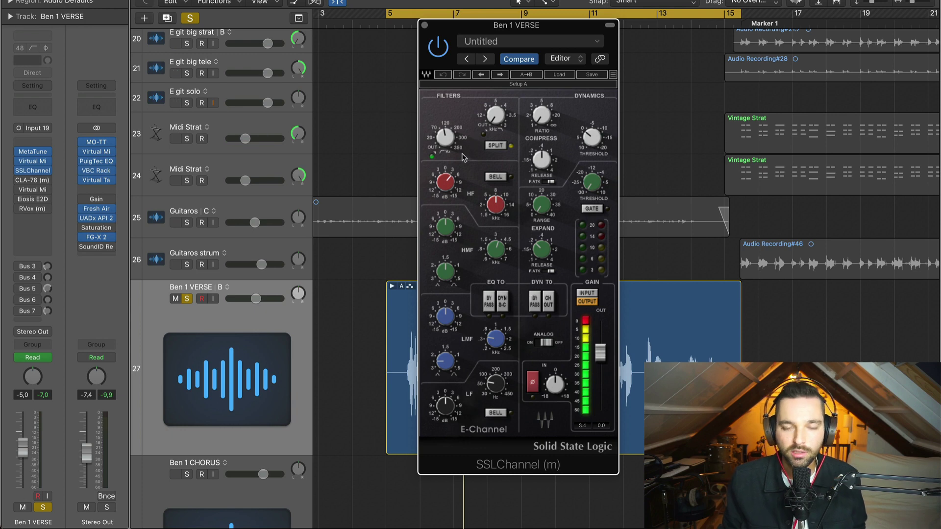
drag(447, 146, 447, 133)
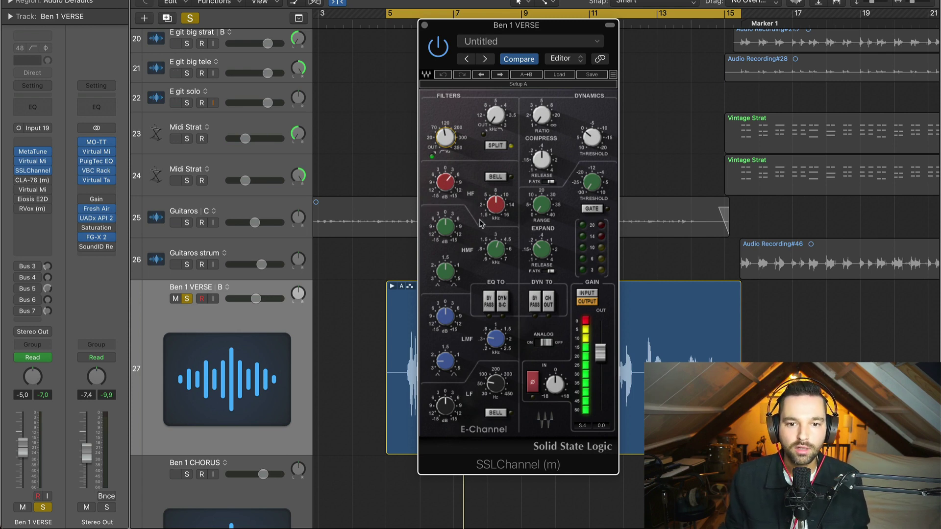
click(500, 201)
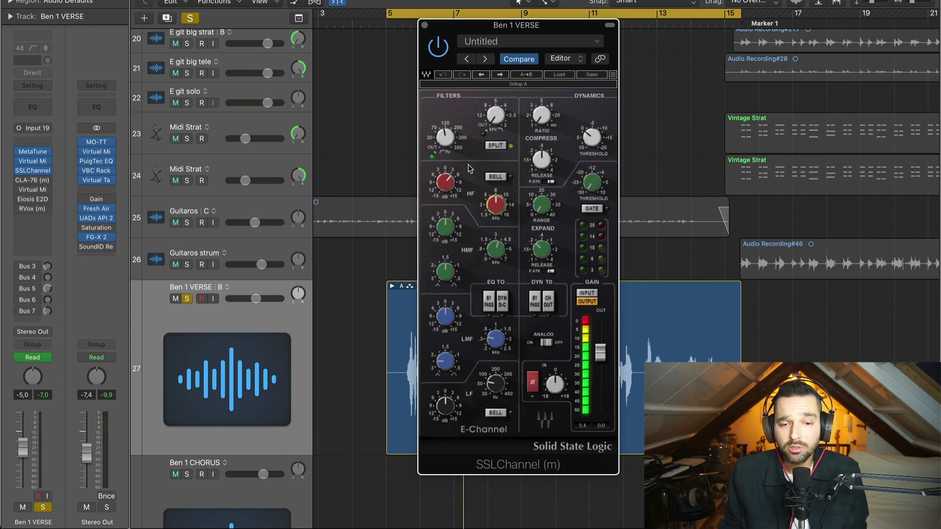
key(space)
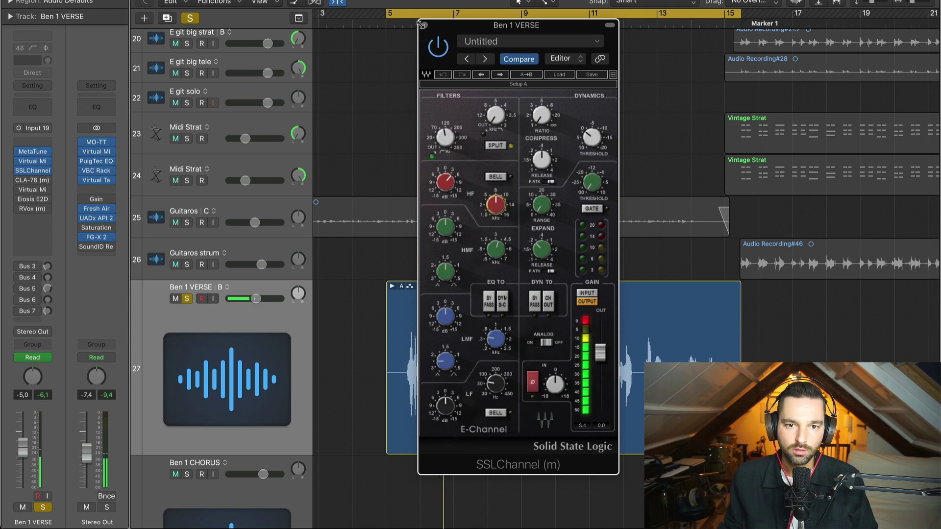
click(424, 26)
key(space)
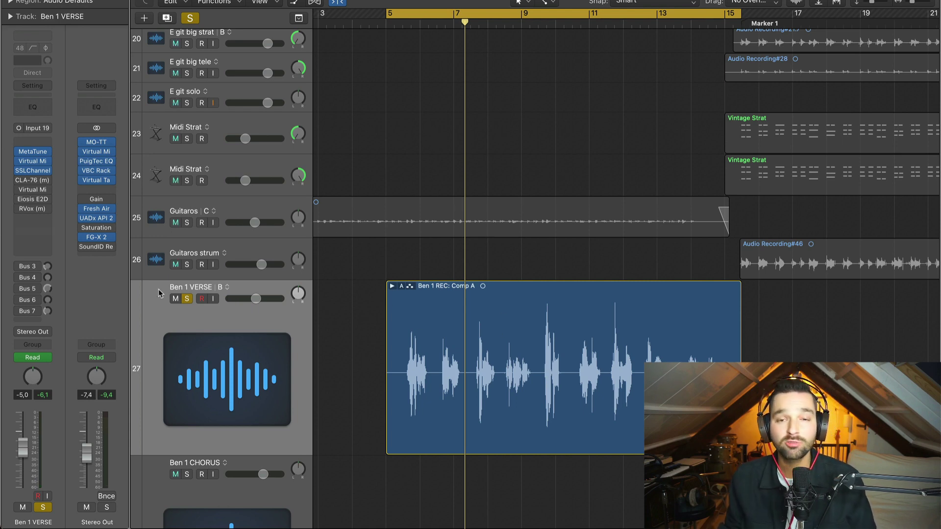
Re-enable the CLA-76 compressor on the verse vocal, inspect its attack control, and play the vocal through it
click(33, 181)
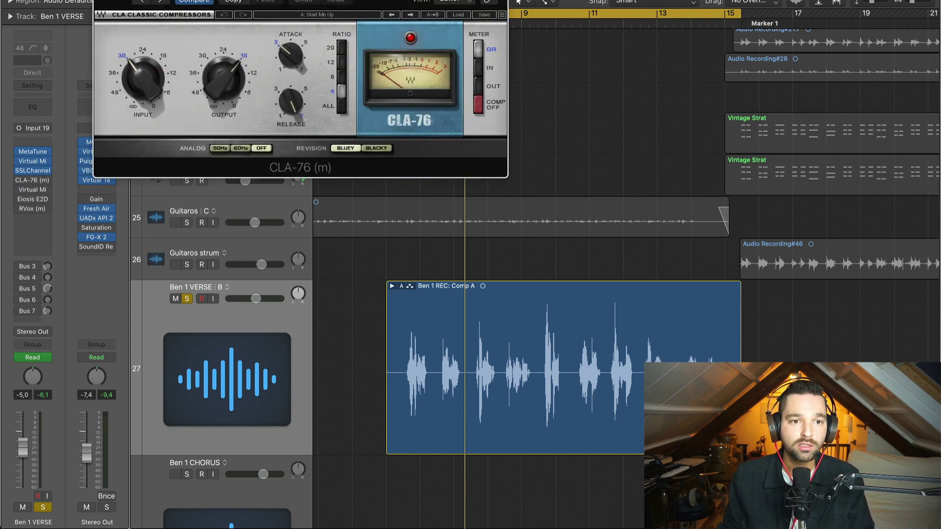
drag(232, 1, 443, 116)
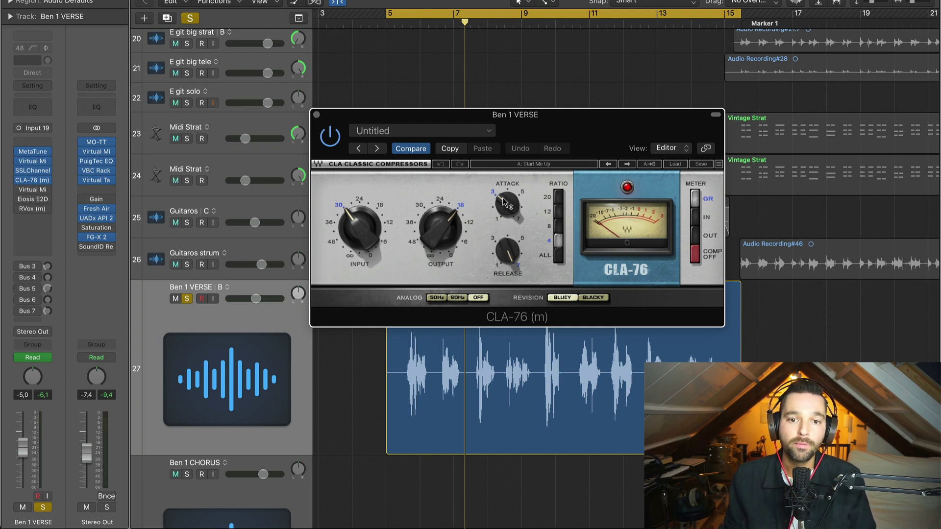
drag(503, 200, 504, 201)
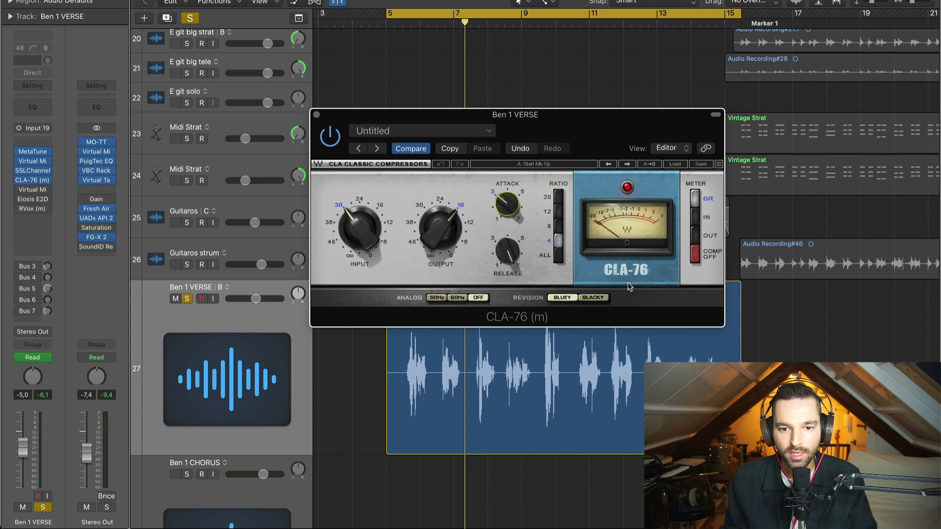
key(space)
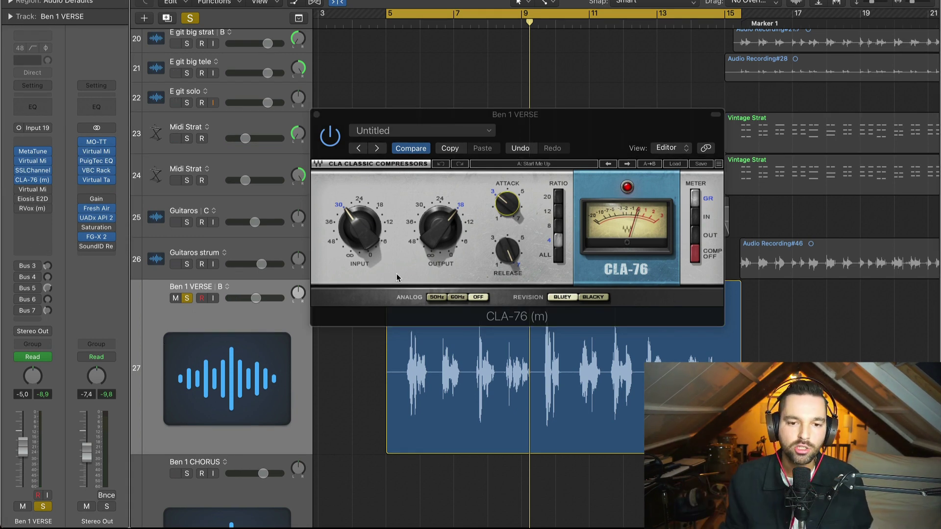
Re-enable the second Virtual Mix Rack on the verse vocal, with its FG-2A compressor, and play the vocal through it
click(28, 190)
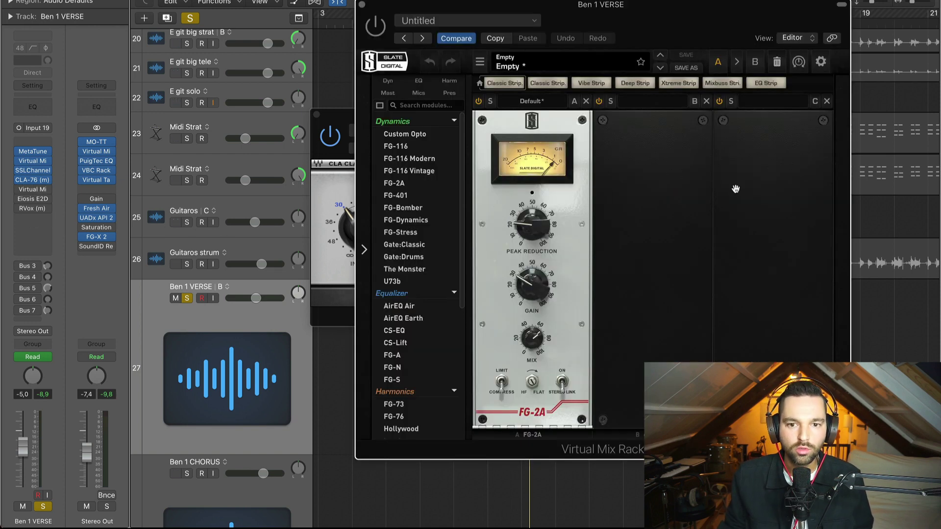
click(375, 26)
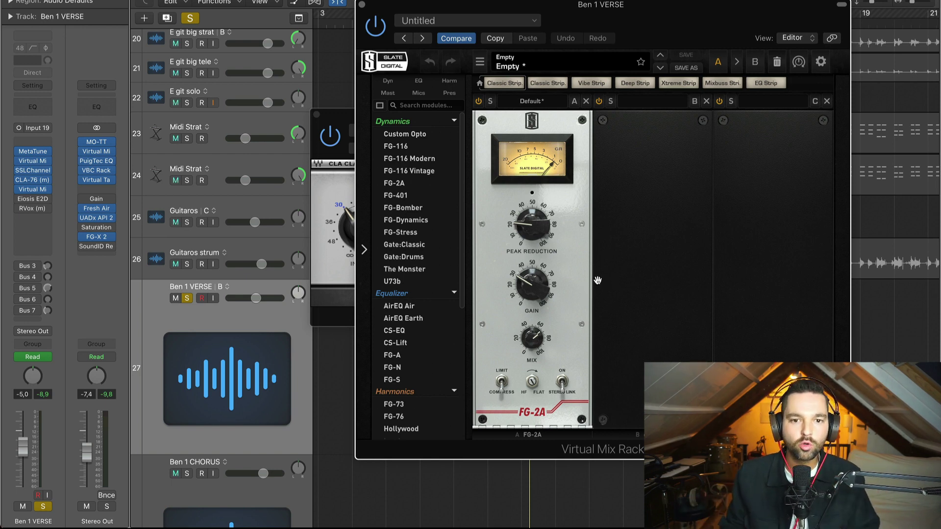
key(space)
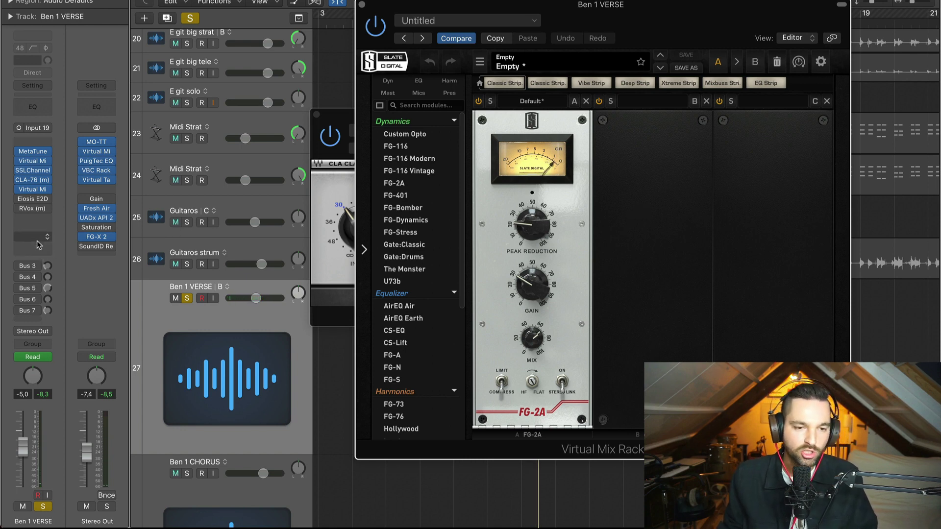
Re-enable the Eiosis E2Deesser on the verse vocal, play the vocal through it, and close the de-esser and Virtual Mix Rack windows
click(36, 200)
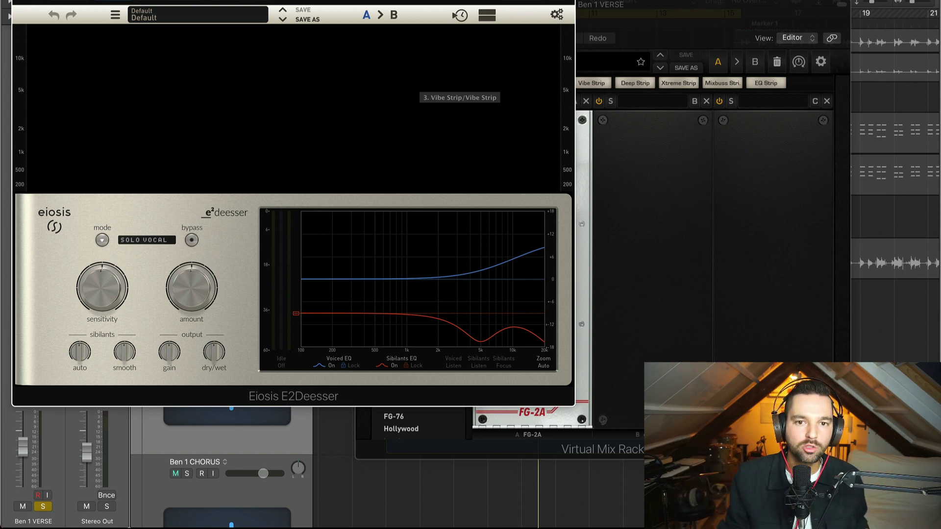
drag(408, 0, 604, 8)
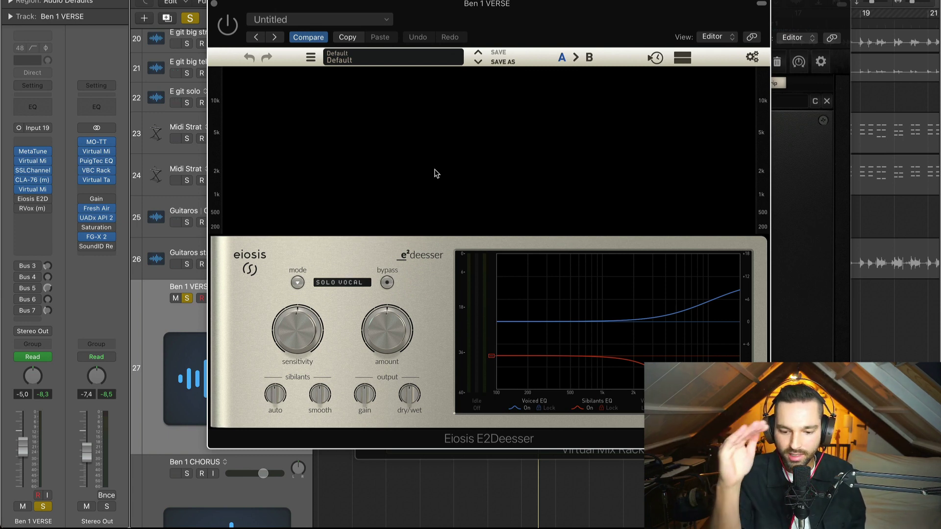
key(space)
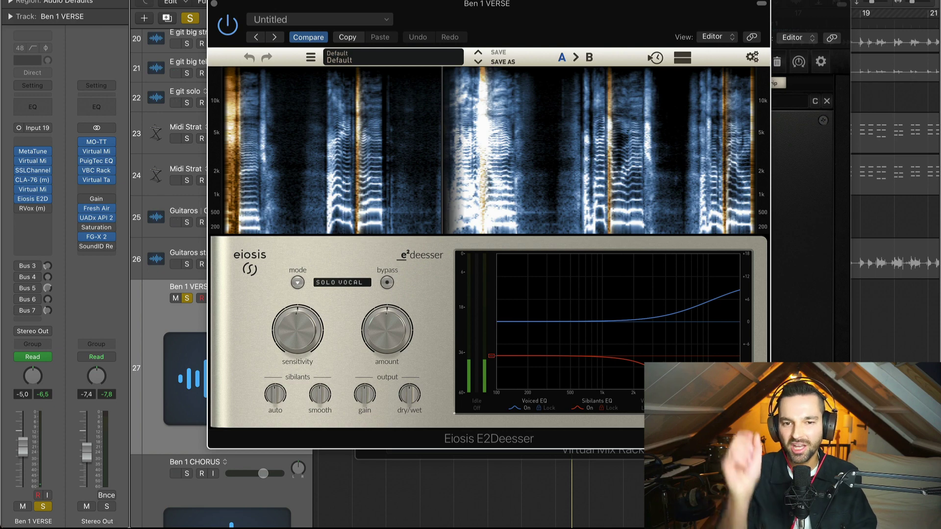
click(214, 5)
click(364, 6)
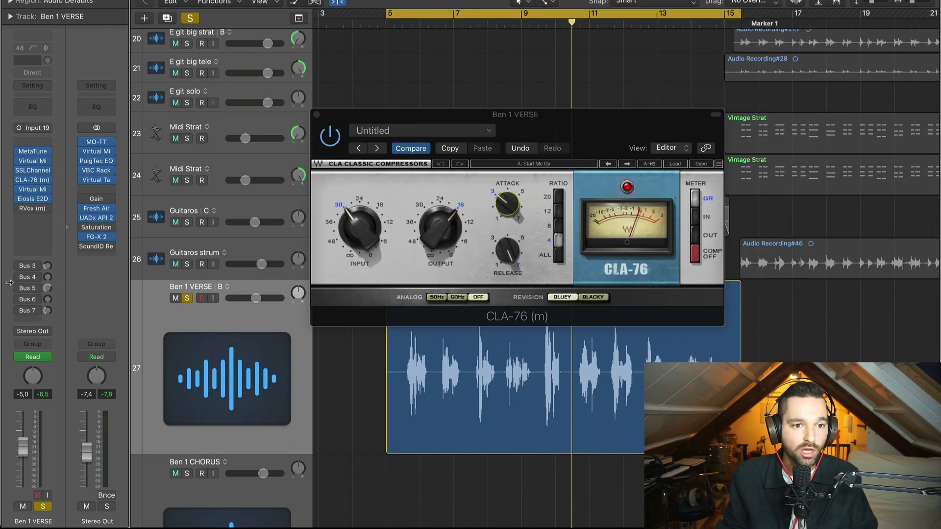
Play the verse vocal with RVox open and bypassed, re-enable RVox to compare its gating, and close the plug-in windows
click(33, 210)
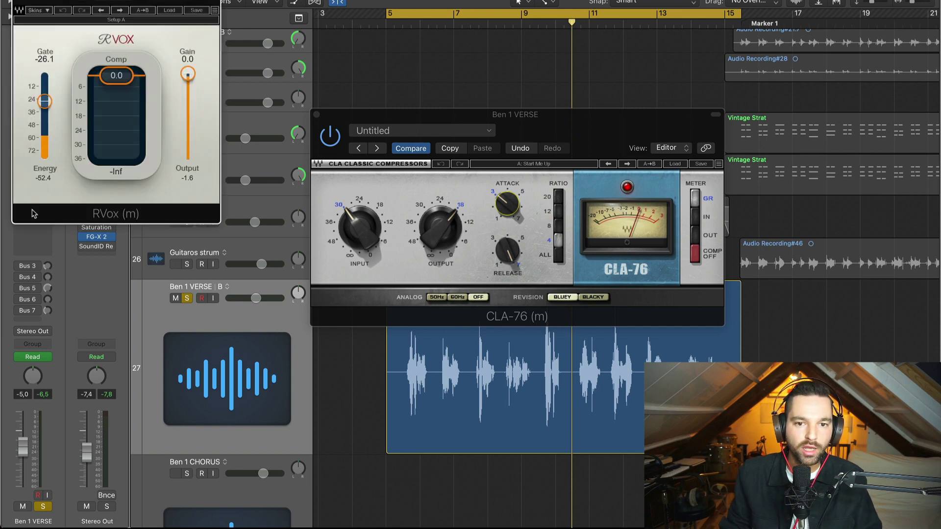
drag(136, 0, 510, 109)
click(316, 115)
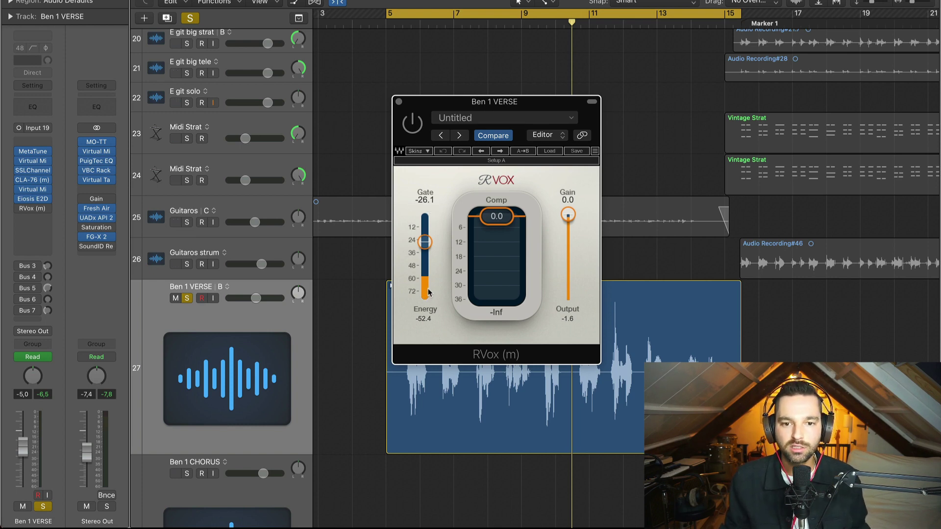
key(space)
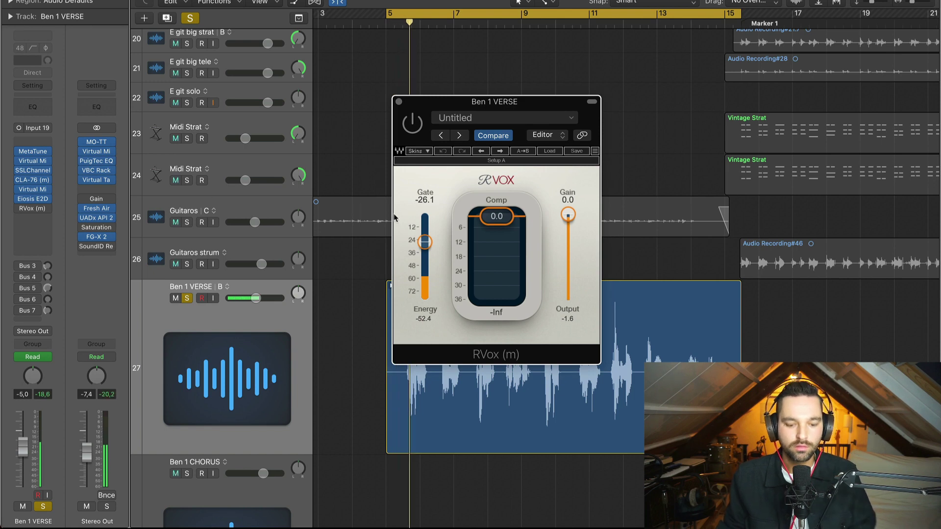
click(414, 121)
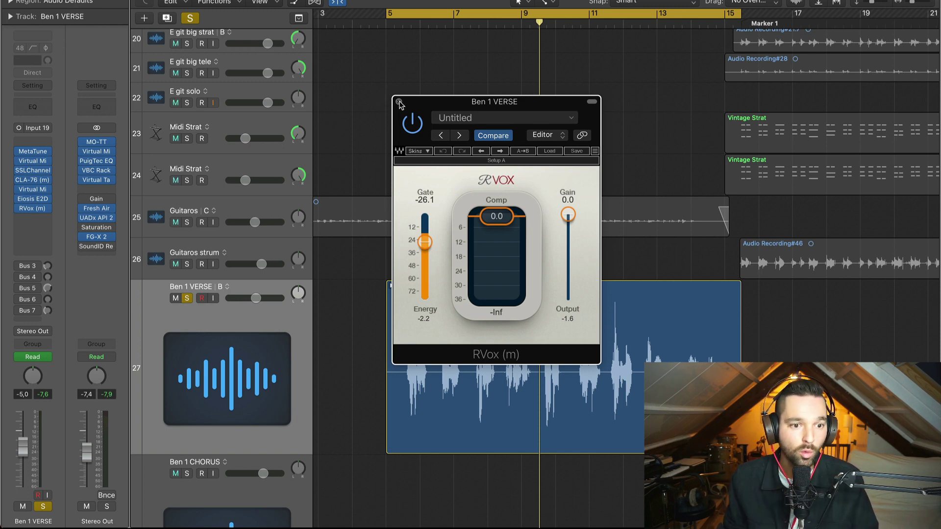
click(399, 102)
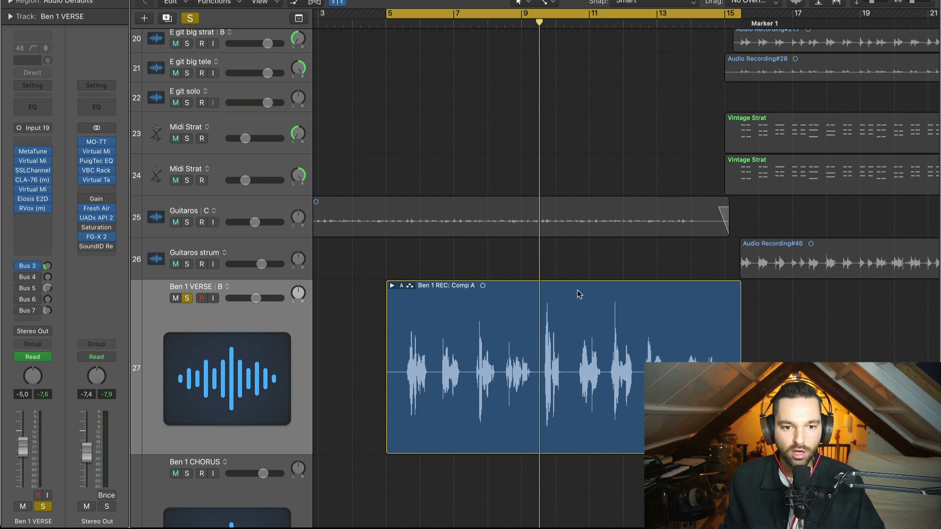
Enable the Bus 3 send on the verse vocal, play it, and inspect the Plate channel's ValhallaVintageVerb in the mixer
key(shift+space)
key(x)
scroll(348, 251, right, 10)
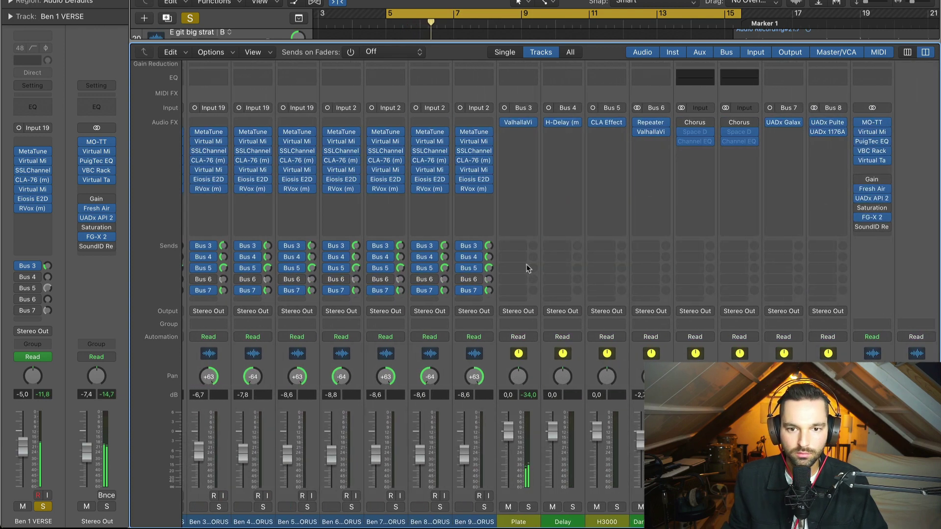
click(519, 123)
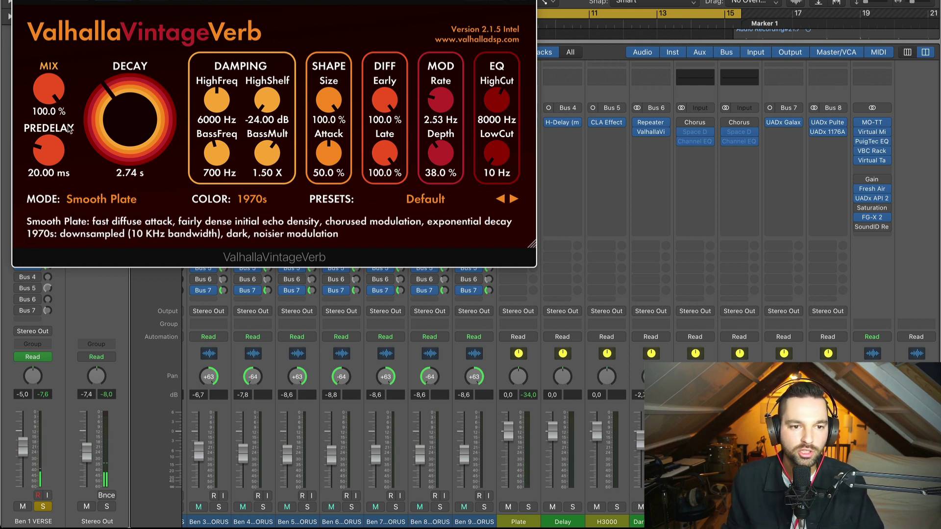
key(super+w)
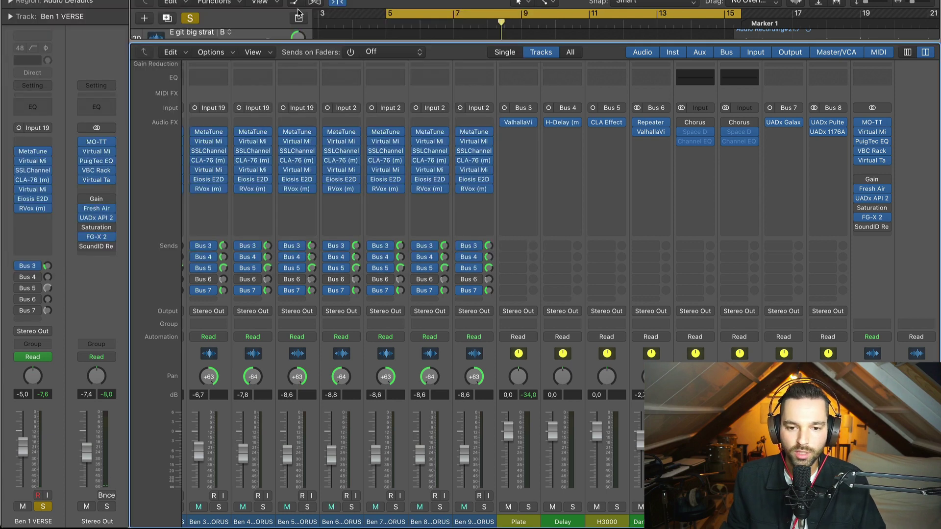
Enable the verse vocal's Bus 4 send, which feeds the Delay channel, in the mixer
scroll(581, 80, left, 10)
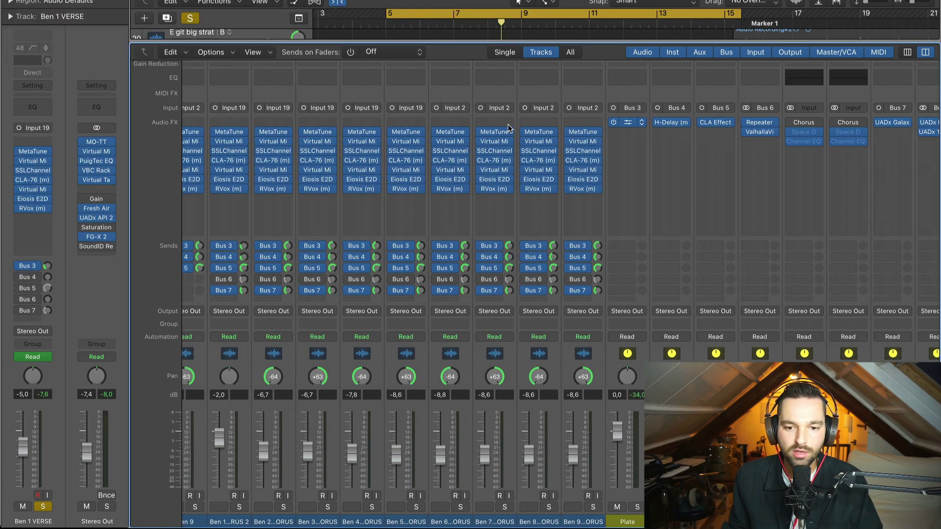
scroll(498, 121, left, 4)
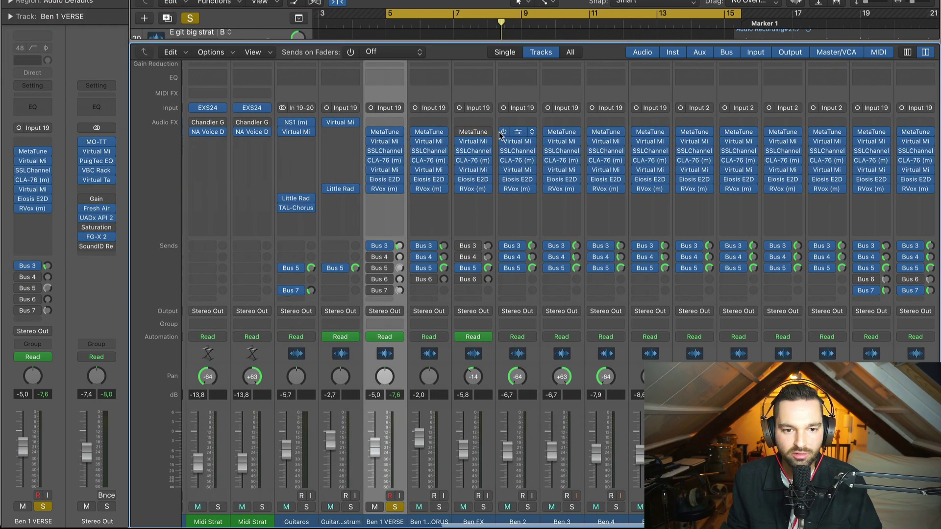
click(372, 257)
scroll(409, 267, right, 10)
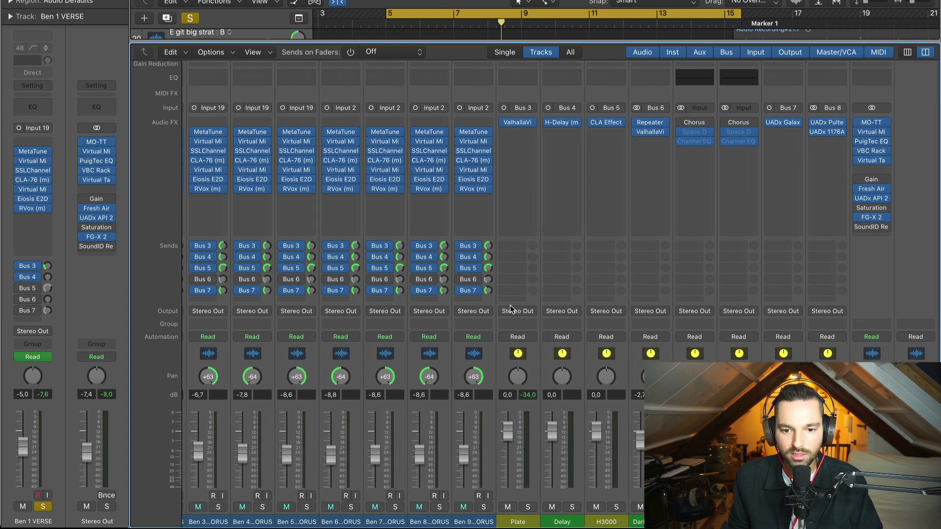
Enable the verse vocal's Bus 5 send and play the vocal with CLA Effects open on the H3000 channel
scroll(504, 303, left, 10)
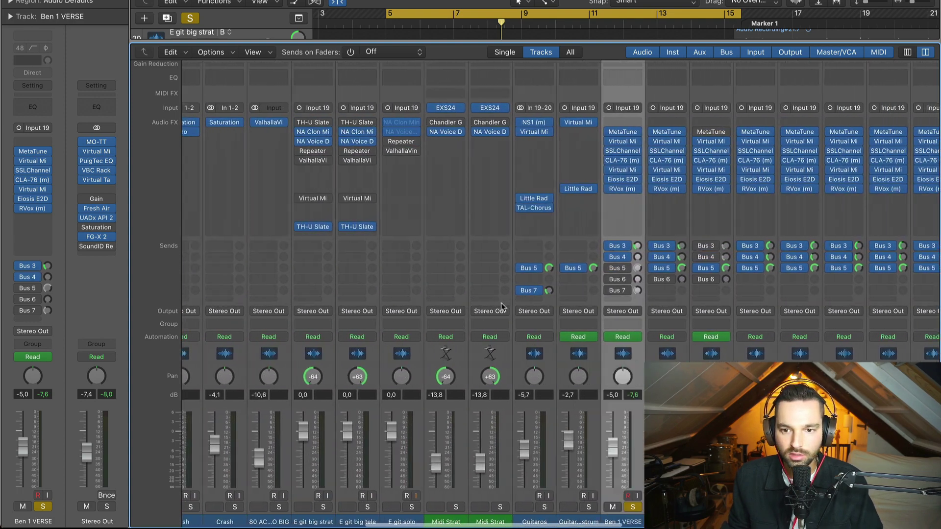
scroll(603, 276, right, 2)
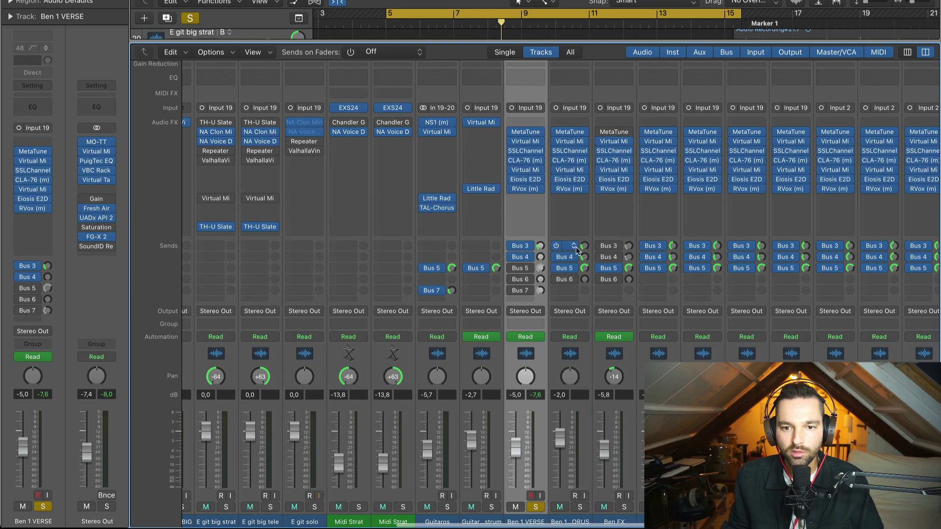
click(512, 268)
scroll(560, 294, right, 10)
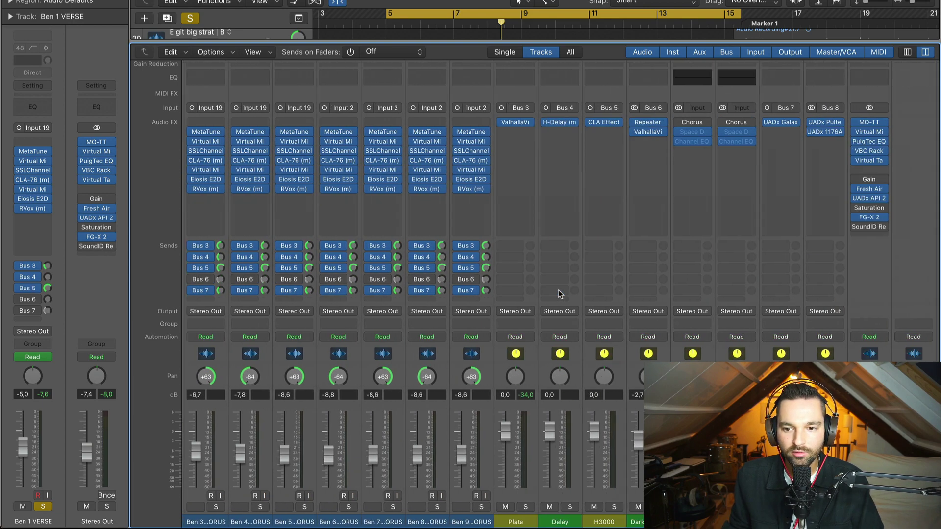
click(610, 125)
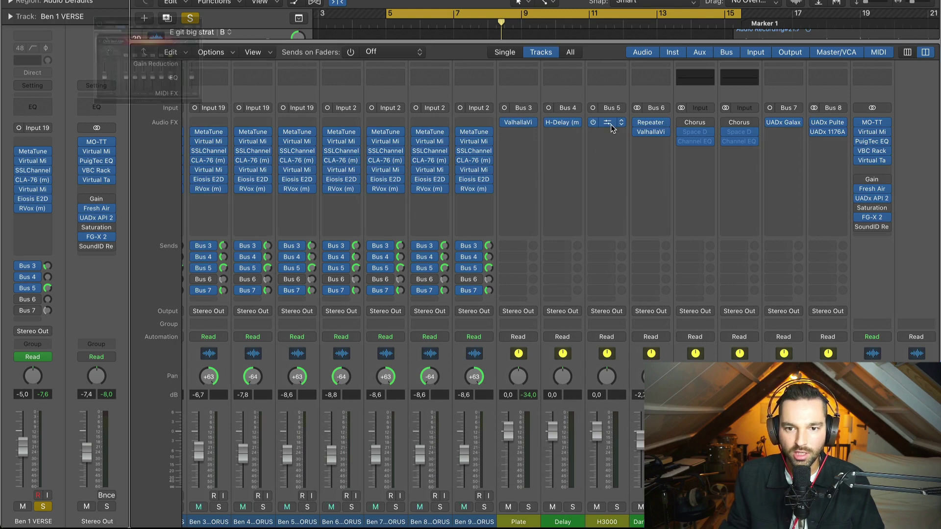
drag(293, 1, 570, 85)
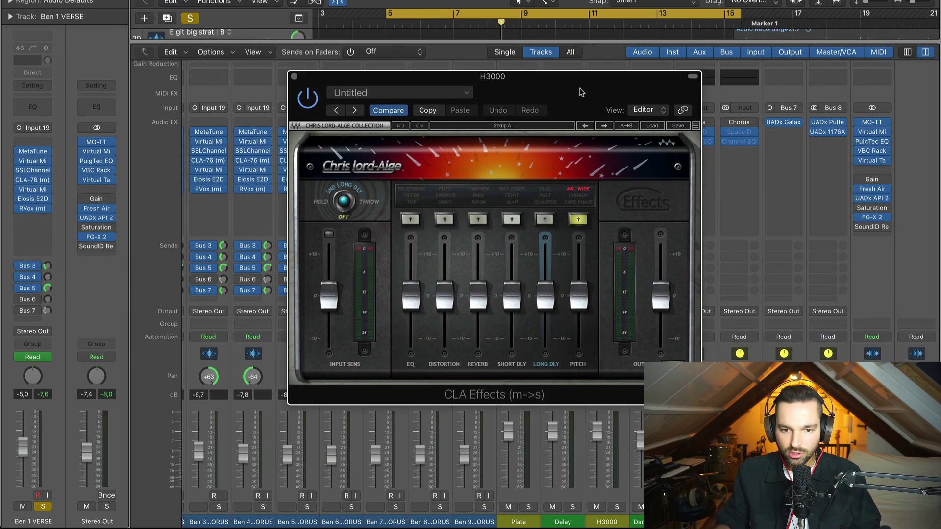
key(space)
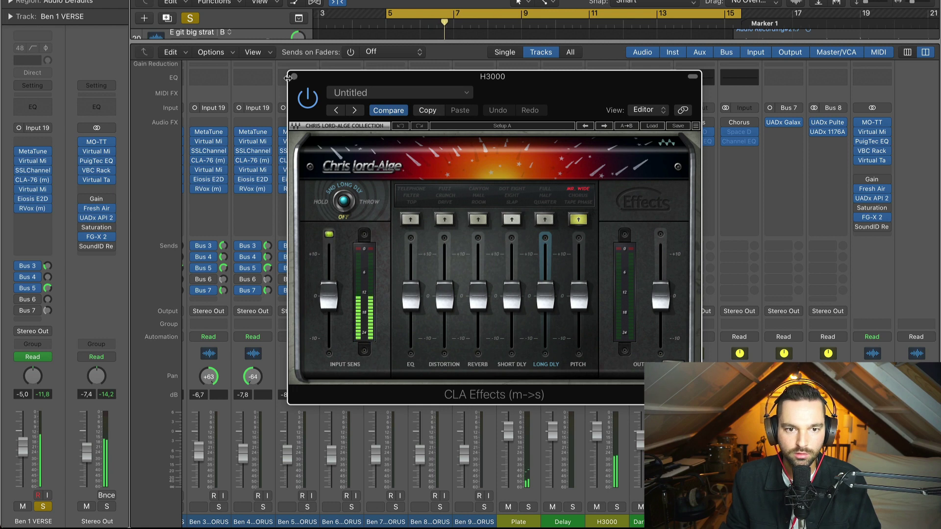
Raise the H3000 channel's level to 6.0 dB during playback, return it to 0.0 dB, and close CLA Effects
drag(521, 78, 519, 14)
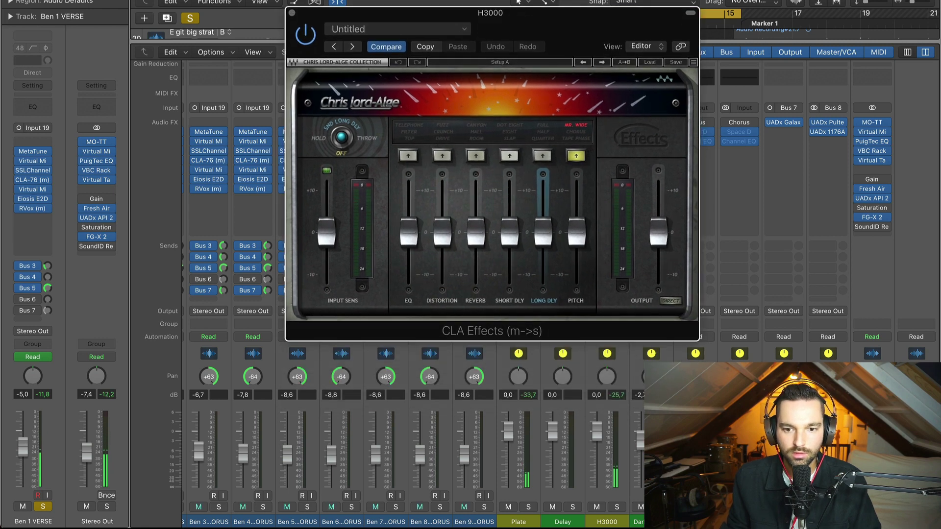
drag(601, 442, 599, 341)
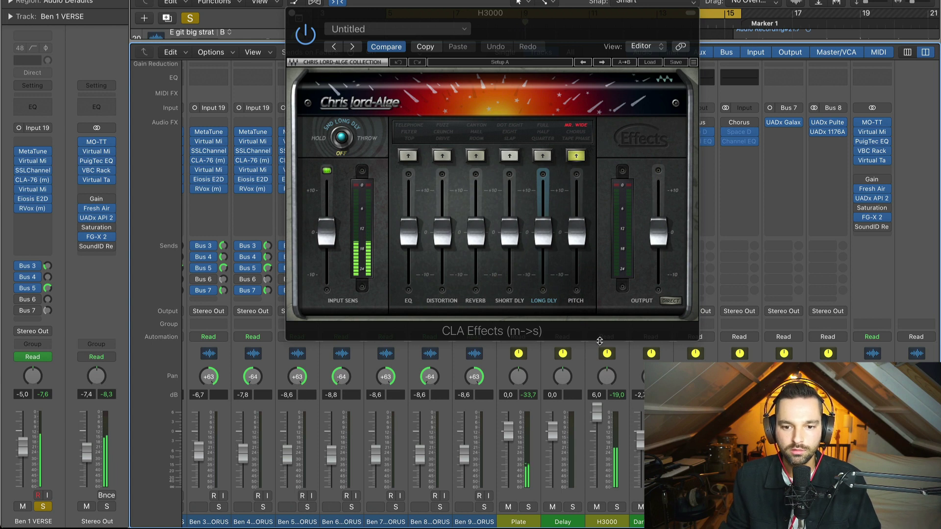
drag(602, 425, 604, 446)
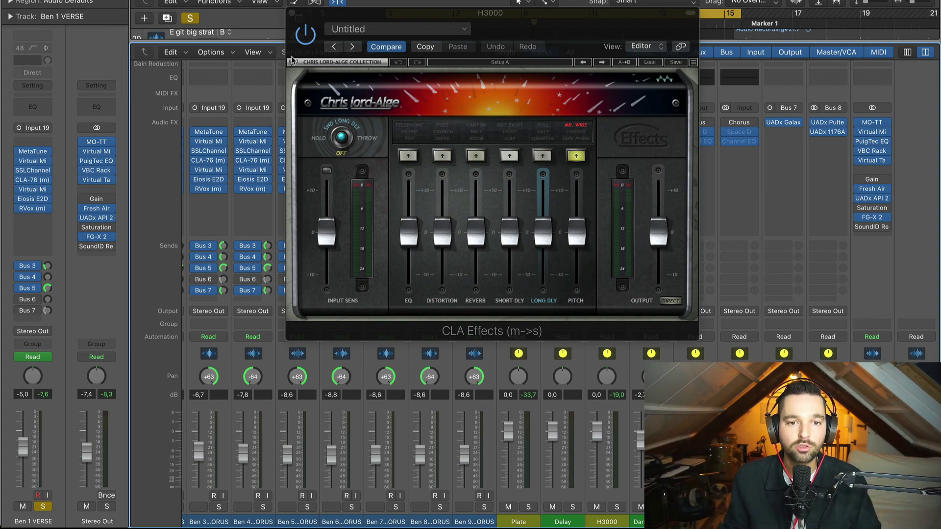
click(290, 14)
Enable the Bus 7 send on the verse vocal and open the UADx Galaxy Tape Echo on the Space Echo channel
scroll(405, 231, left, 10)
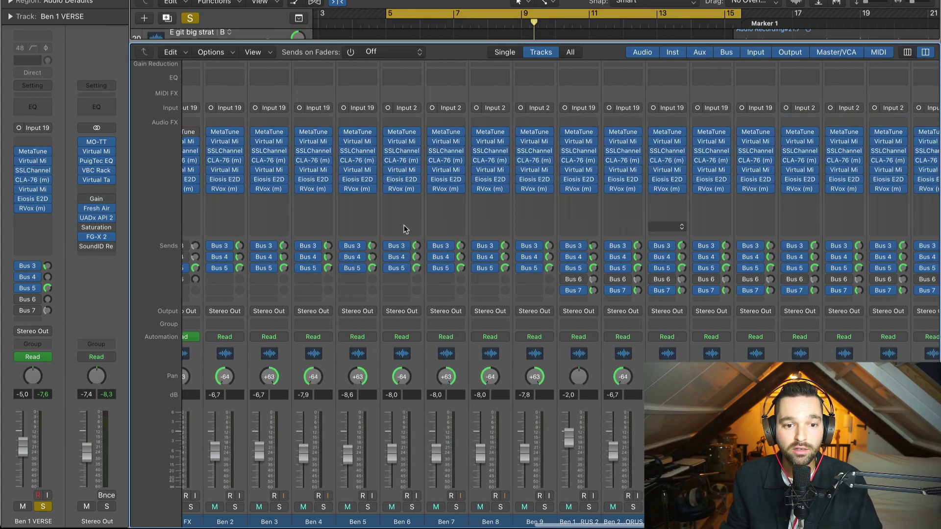
scroll(385, 260, left, 2)
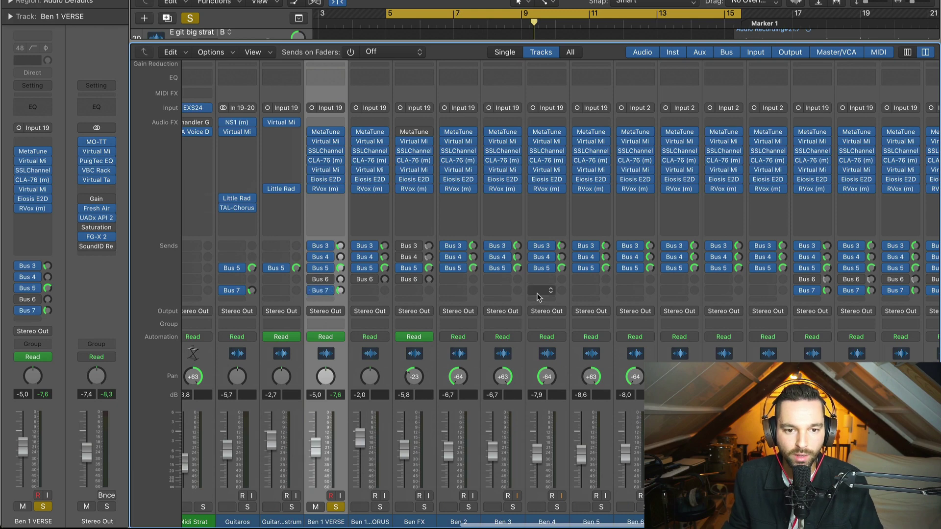
scroll(538, 296, right, 12)
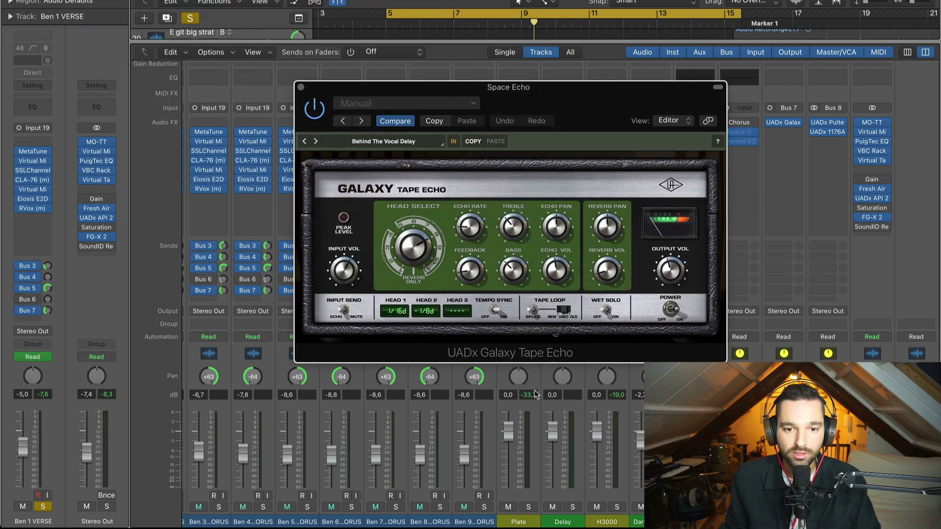
Play the vocal through the Galaxy Tape Echo, using the Space Echo channel's mute to compare, and close the plug-in
key(space)
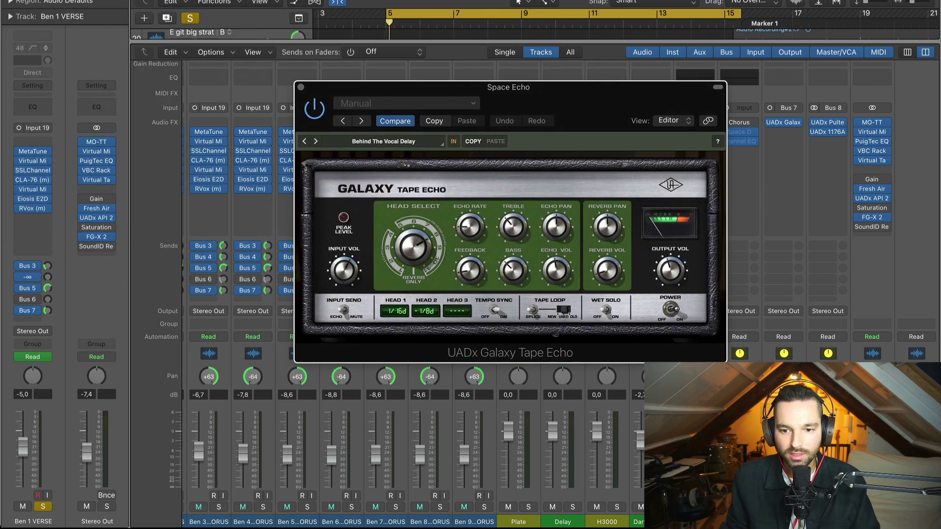
key(space)
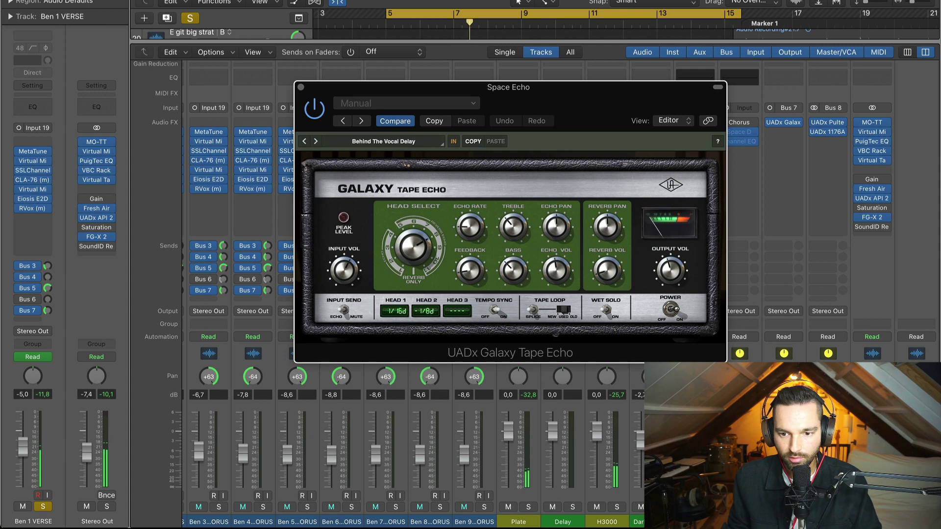
click(773, 507)
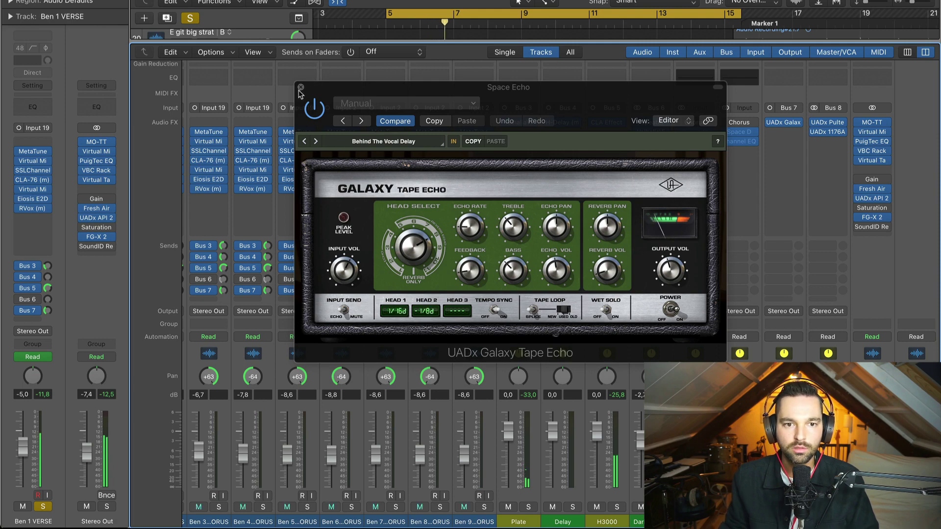
click(301, 89)
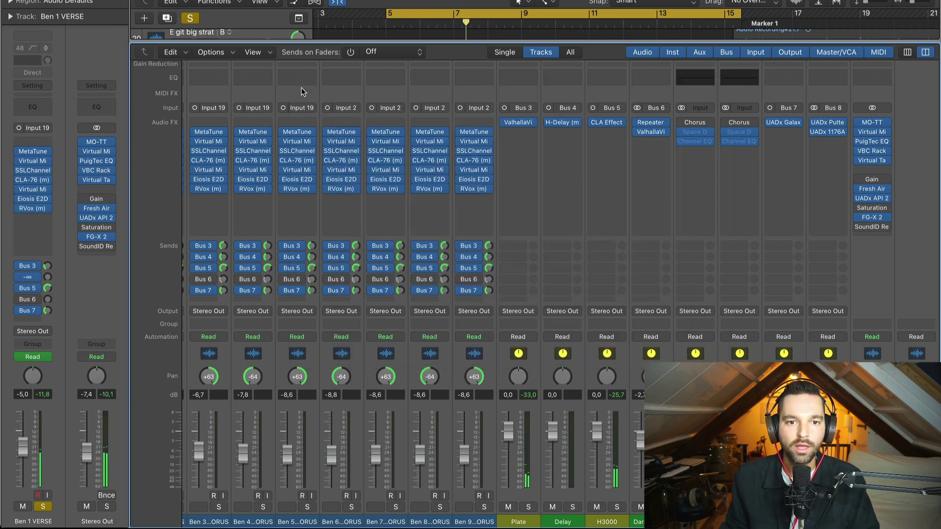
Take the verse vocal channel out of solo in the mixer
scroll(301, 89, left, 10)
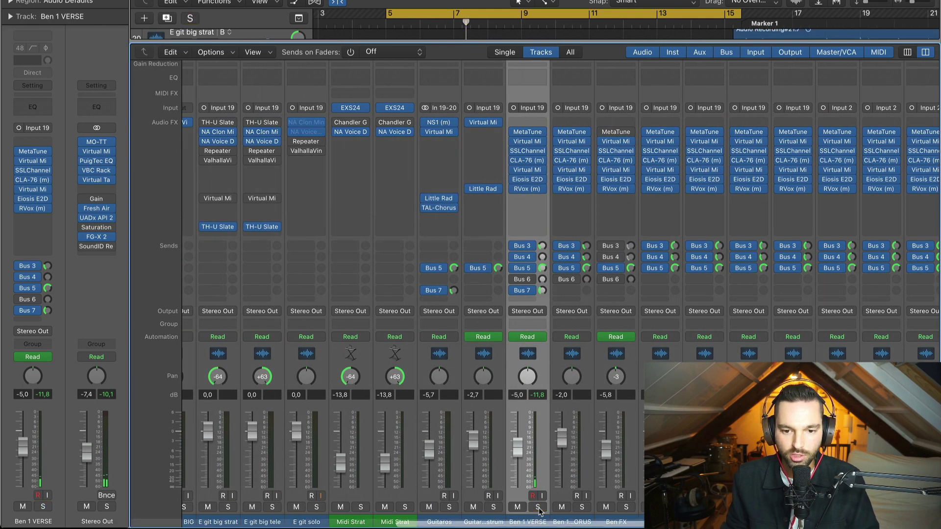
Play the verse vocal unsoloed in the full mix, then switch off its Bus 3, Bus 4, Bus 5 and Bus 7 sends
click(537, 506)
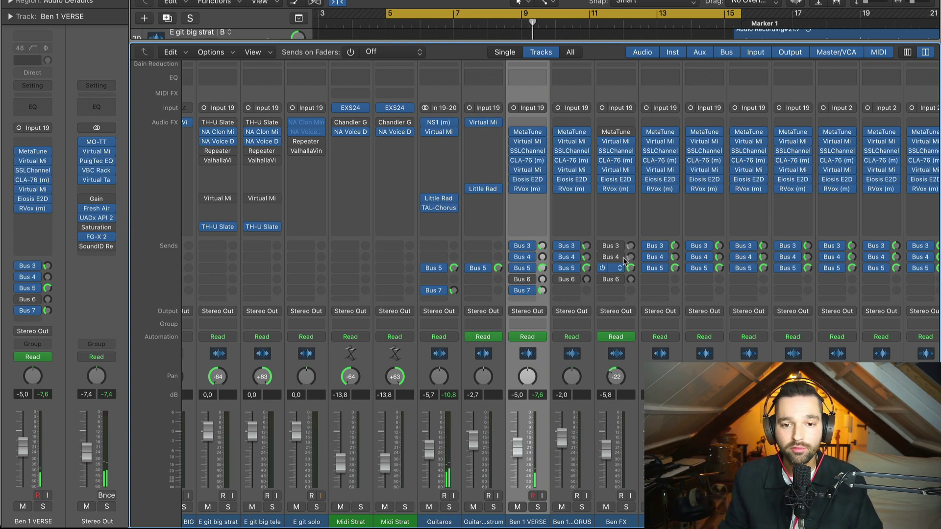
click(514, 290)
click(514, 280)
click(514, 268)
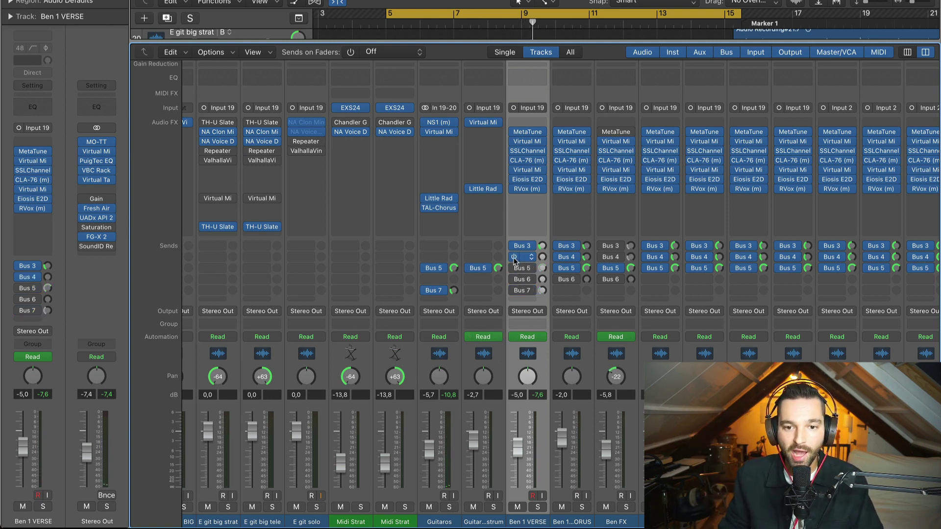
click(514, 257)
click(514, 246)
Bypass all seven insert plug-ins on the verse vocal, from RVox up to MetaTune, and play the dry vocal in the mix
click(514, 189)
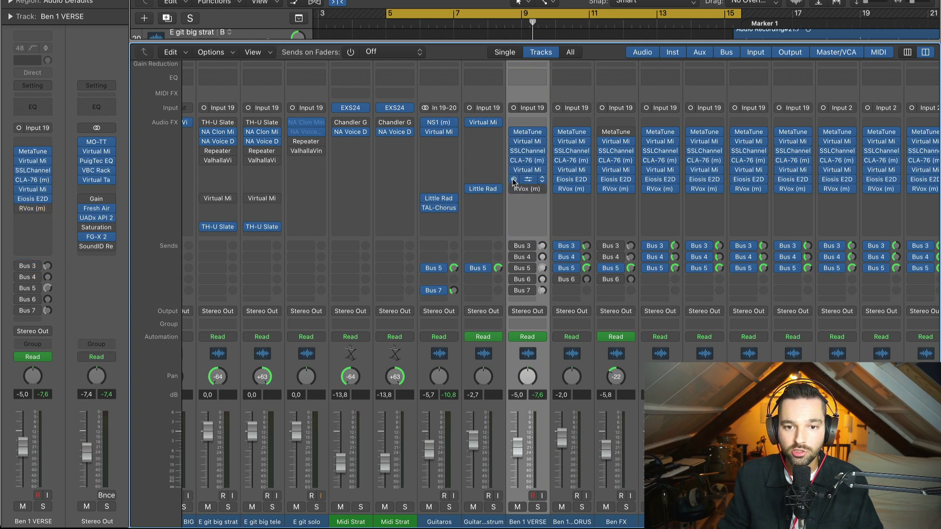
click(514, 179)
click(514, 170)
click(514, 160)
click(514, 151)
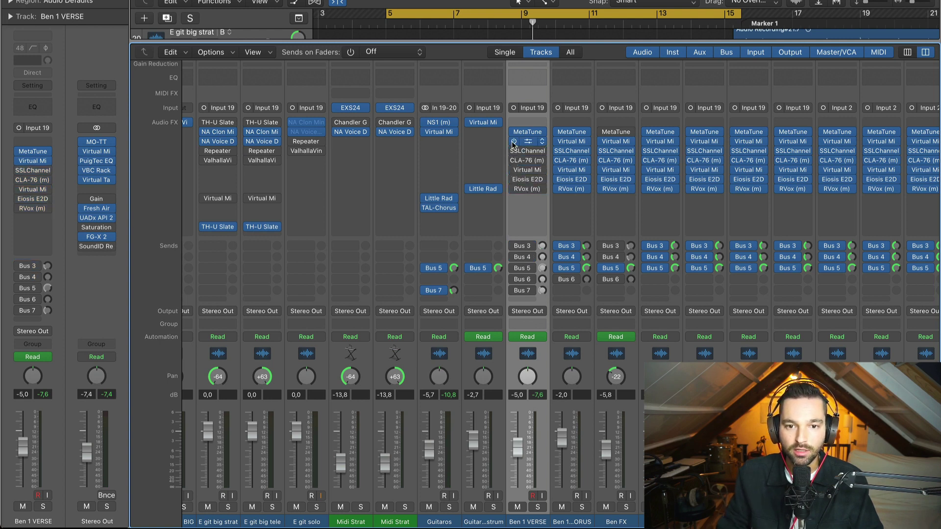
click(513, 141)
click(514, 132)
key(space)
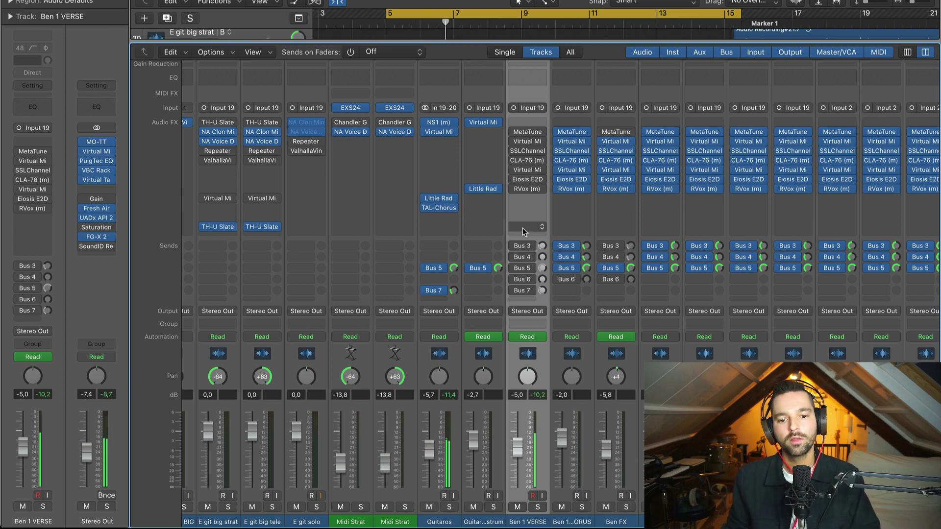
Re-enable all seven insert plug-ins on the verse vocal, from MetaTune down to RVox
click(513, 131)
click(513, 141)
click(513, 150)
click(513, 160)
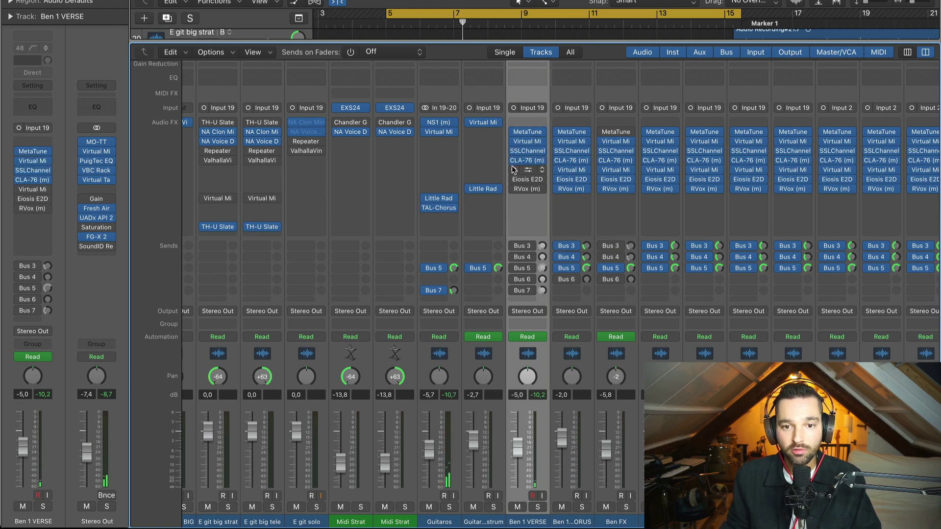
click(513, 169)
click(512, 180)
click(514, 189)
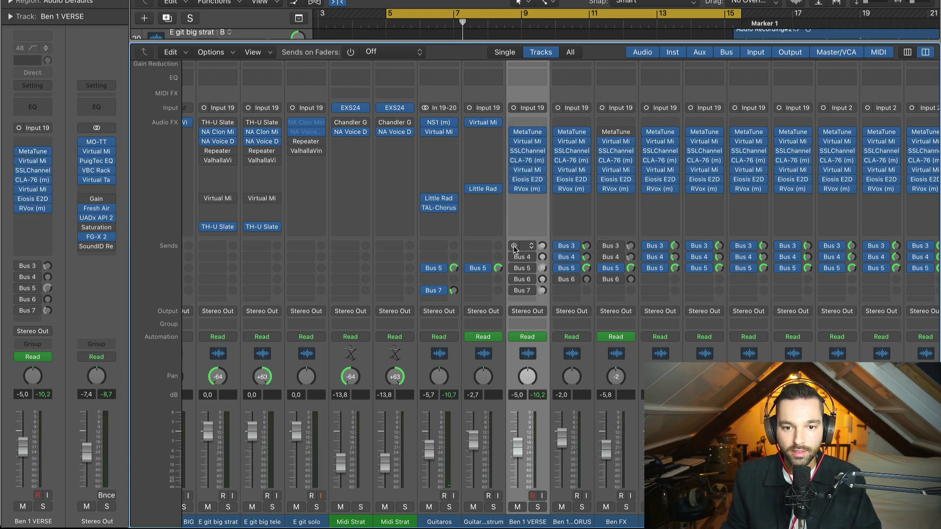
Turn the verse vocal's Bus 3, Bus 4, Bus 5 and Bus 7 sends back on
click(514, 247)
click(513, 257)
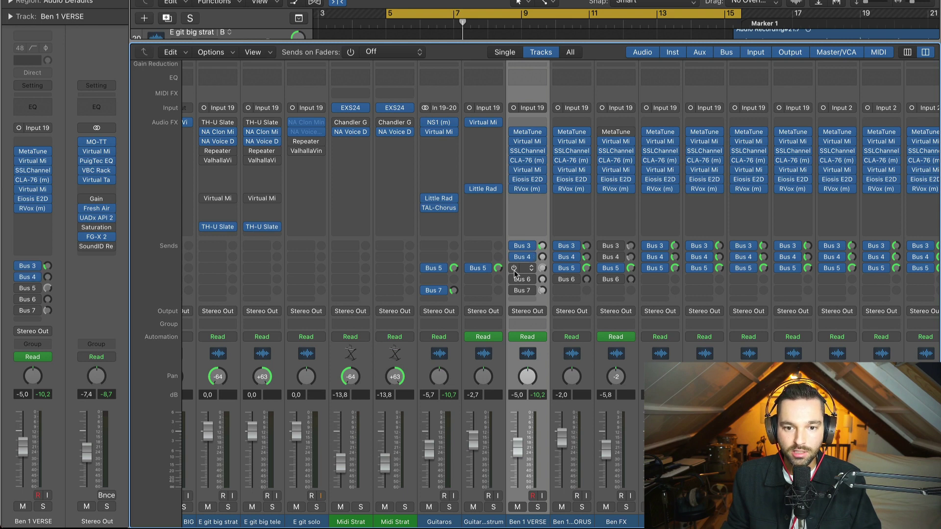
click(513, 269)
click(513, 290)
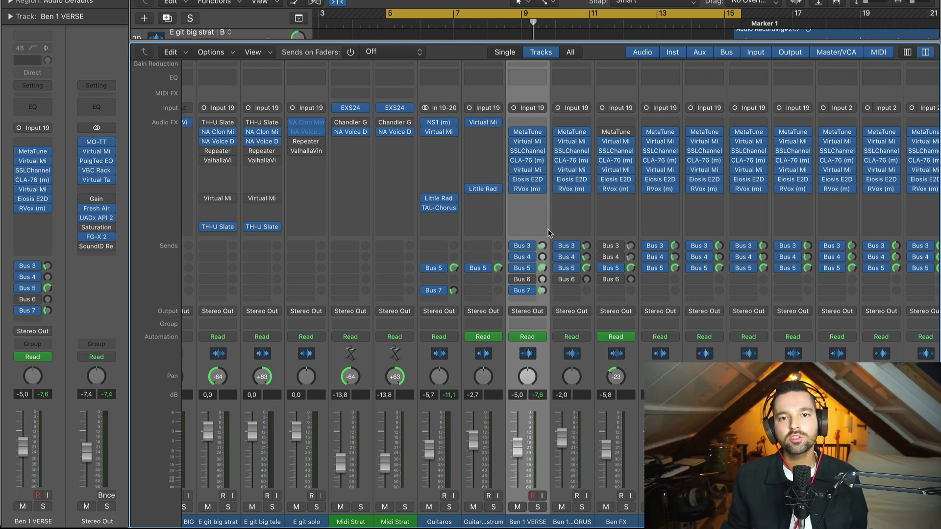
Review the MetaTune and SSLChannel settings on the verse vocal, closing each plug-in window after viewing it
click(531, 132)
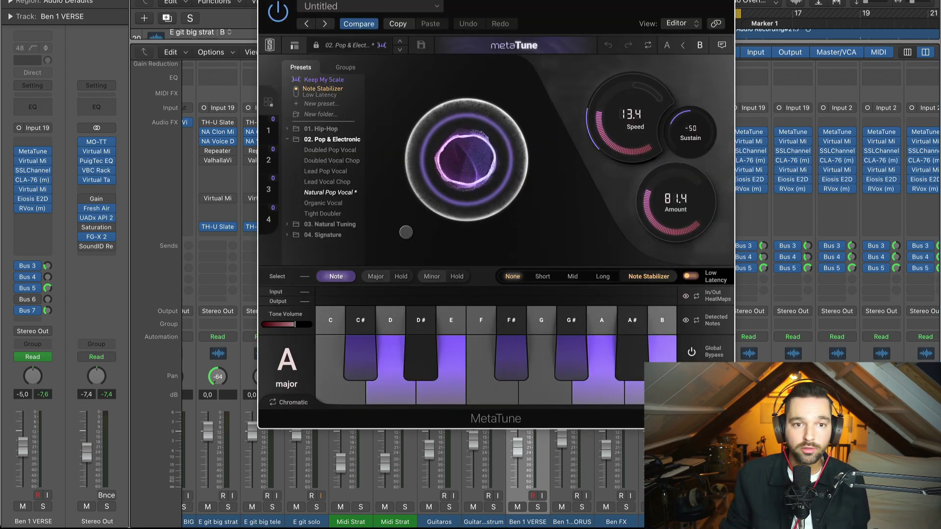
key(super+w)
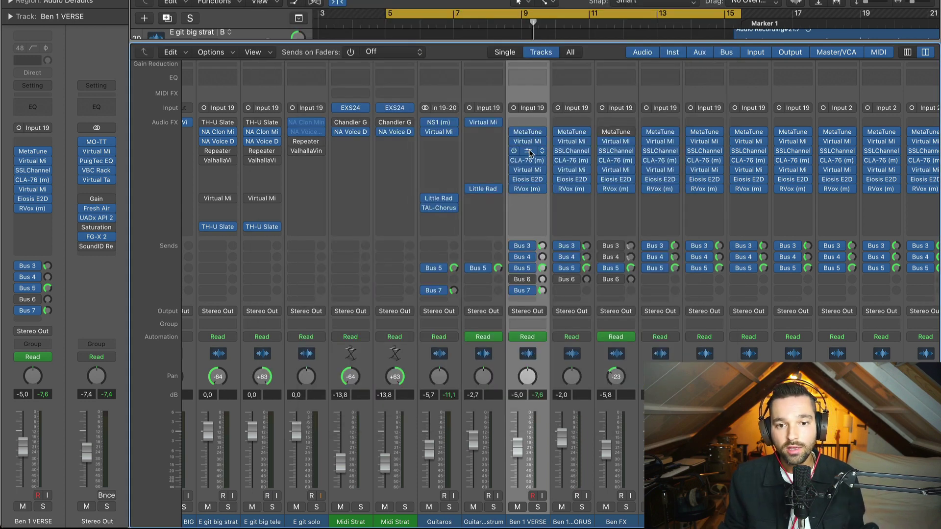
click(528, 152)
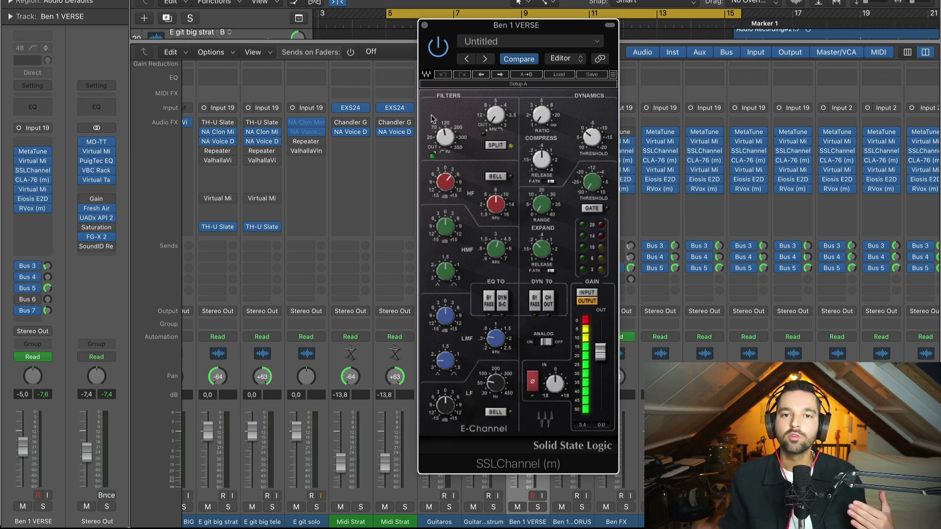
click(424, 26)
Review the verse vocal's CLA-76 compressor and the FG-2A in its second Virtual Mix Rack, closing each plug-in window
click(527, 171)
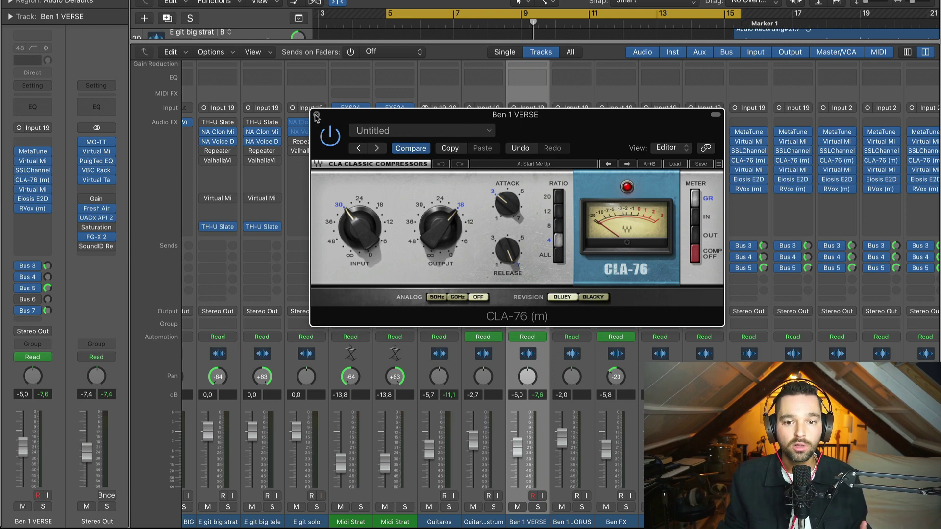
click(316, 115)
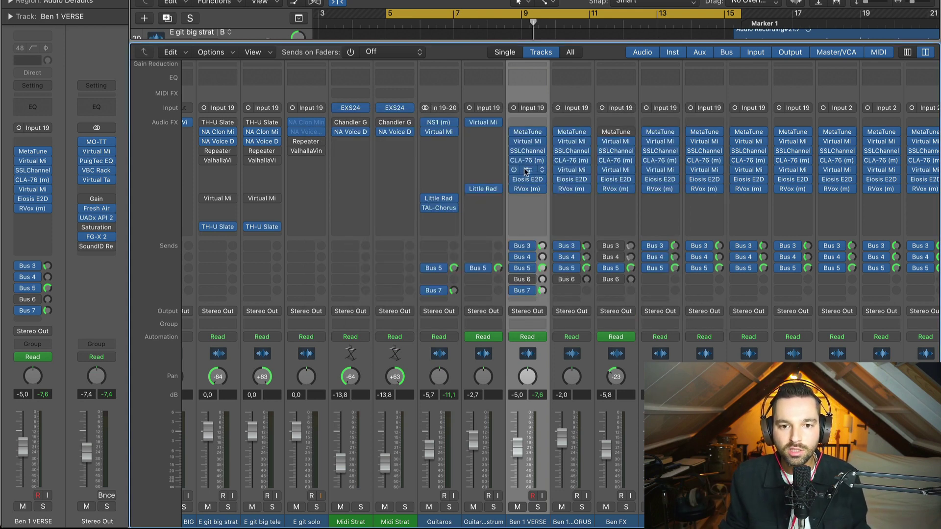
click(527, 170)
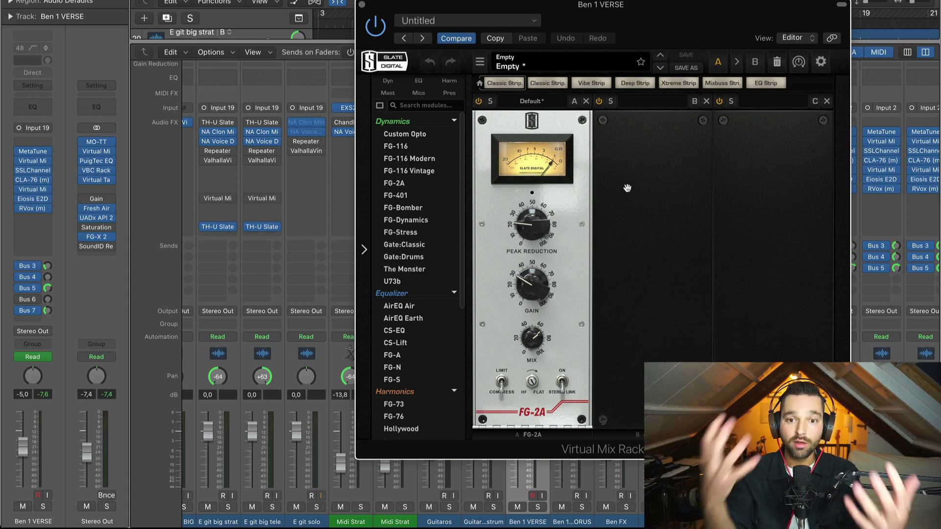
click(362, 6)
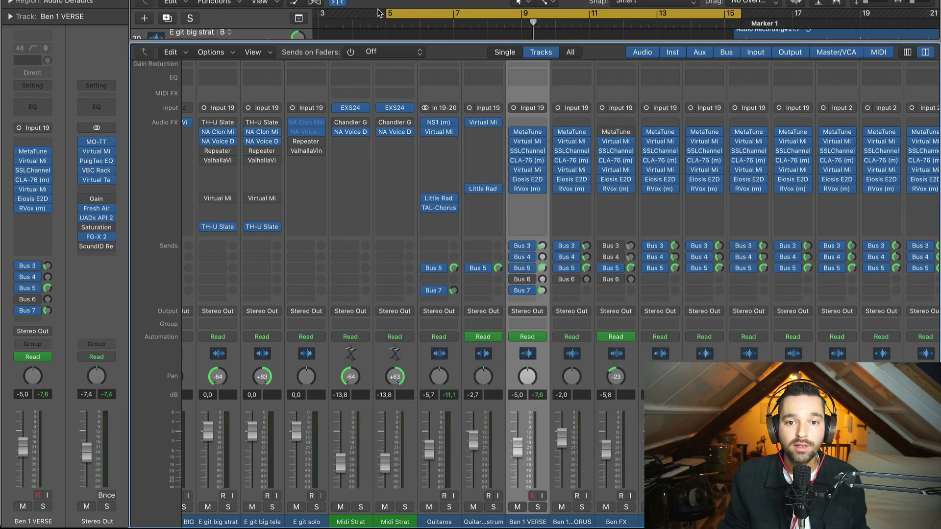
Examine the Eiosis E2Deesser settings on the verse vocal and close the plug-in
click(532, 180)
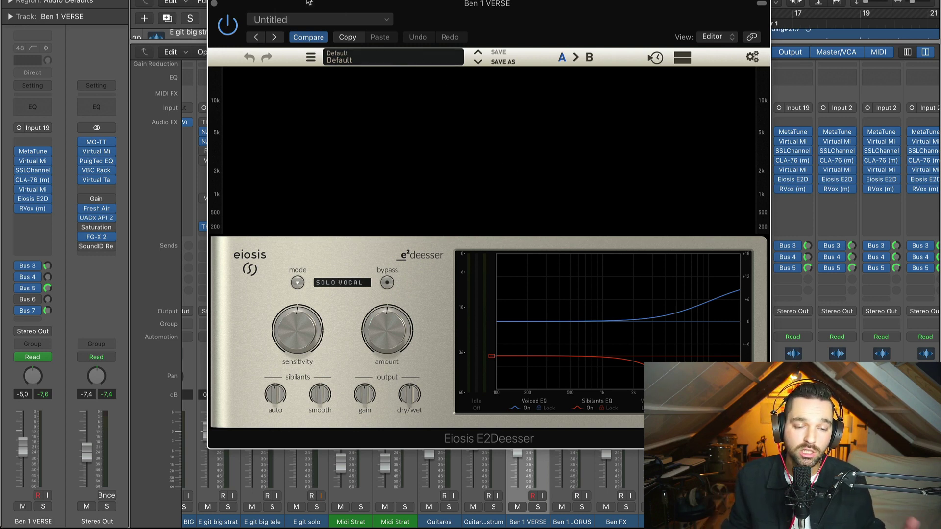
click(214, 4)
mouse_move(542, 191)
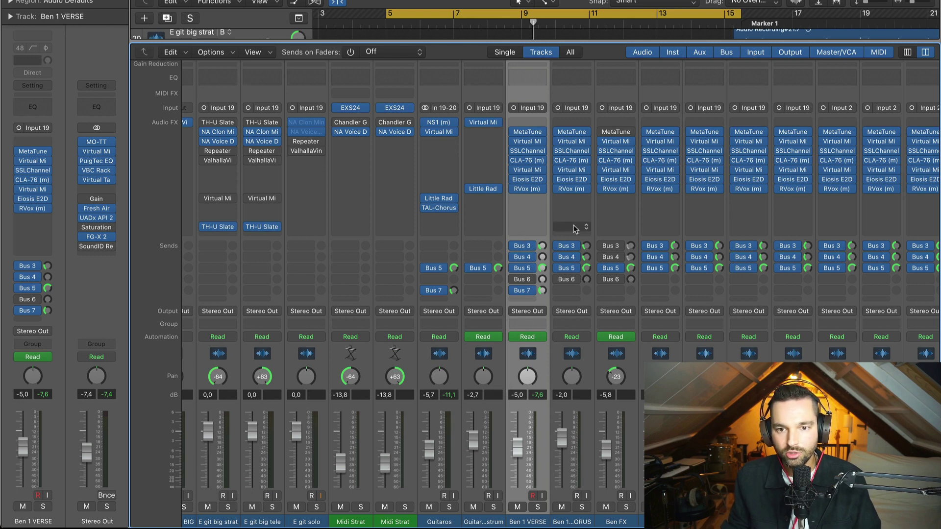
Hide the mixer, place the playhead just after bar 13, and play the arrangement from the verse's end towards the chorus vocal
key(x)
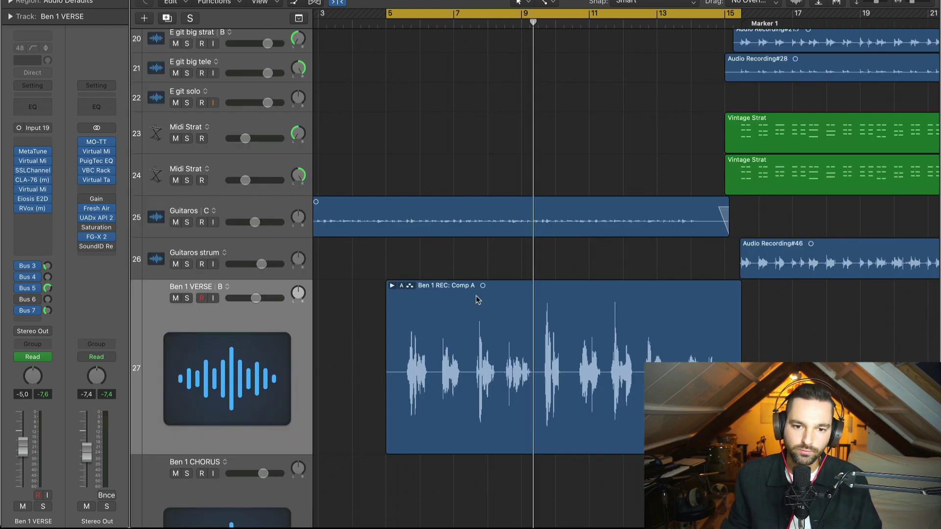
scroll(515, 288, right, 6)
scroll(332, 92, right, 5)
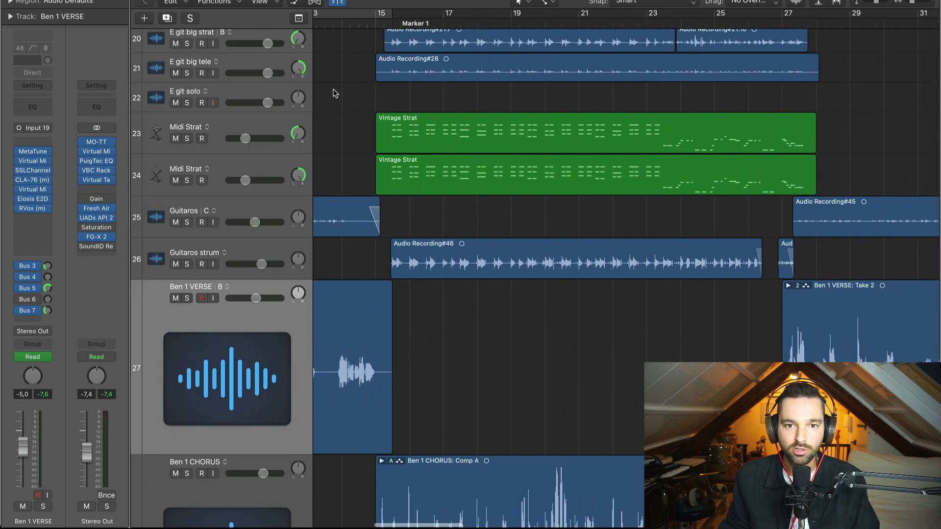
scroll(345, 98, left, 2)
click(393, 23)
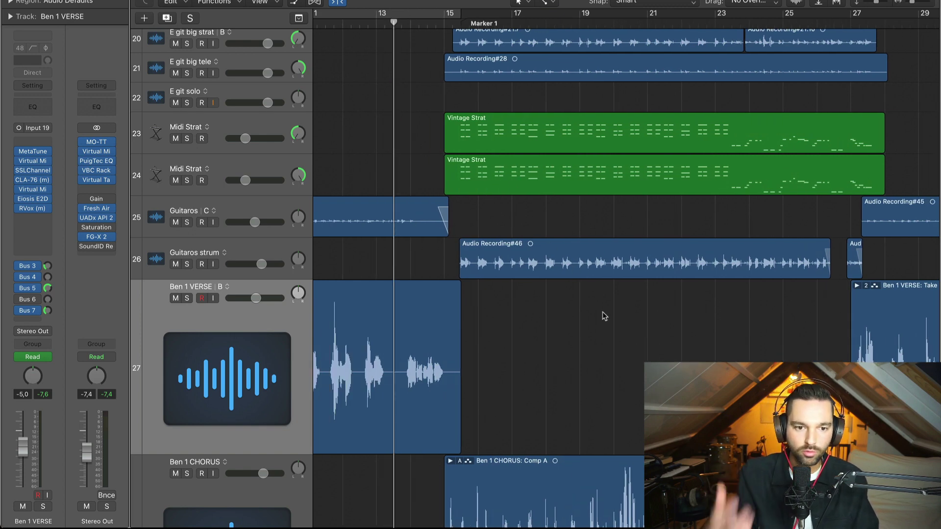
key(space)
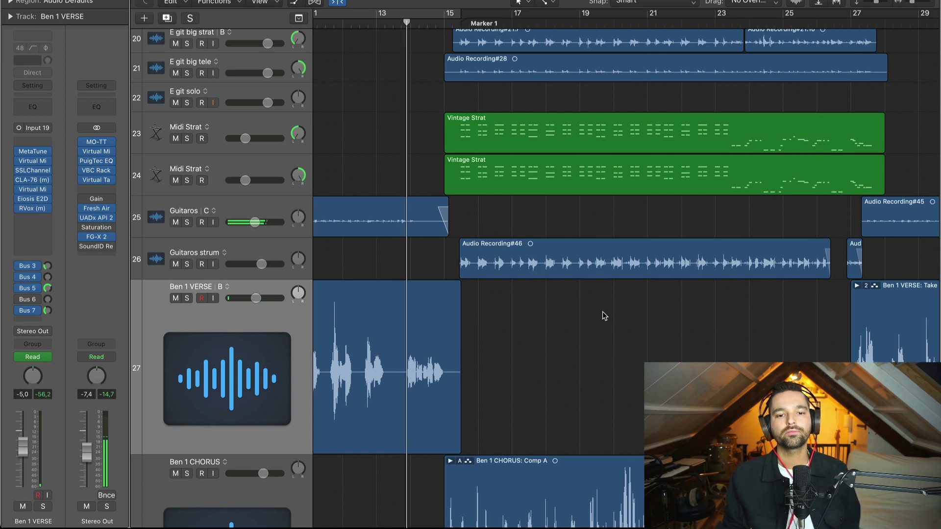